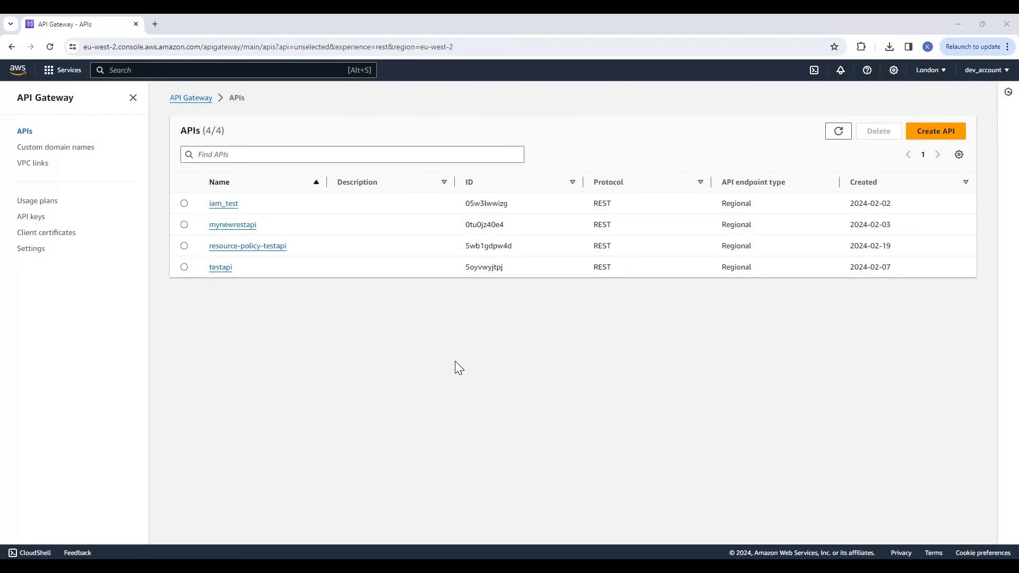
# Open the GET method of /getusers in resource-policy-testapi and follow its Lambda integration to the test-backend function
pyautogui.click(263, 248)
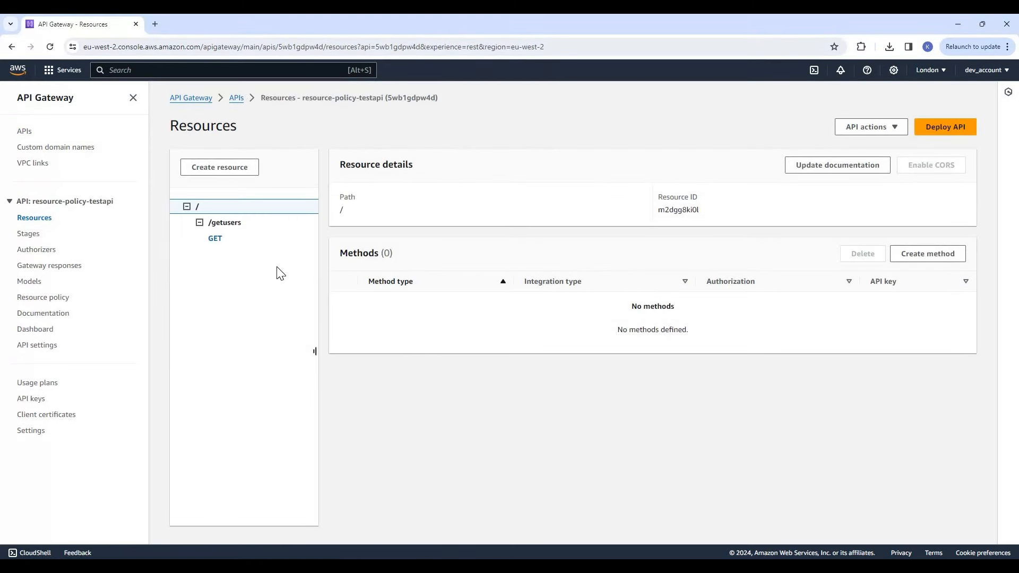
pyautogui.click(240, 226)
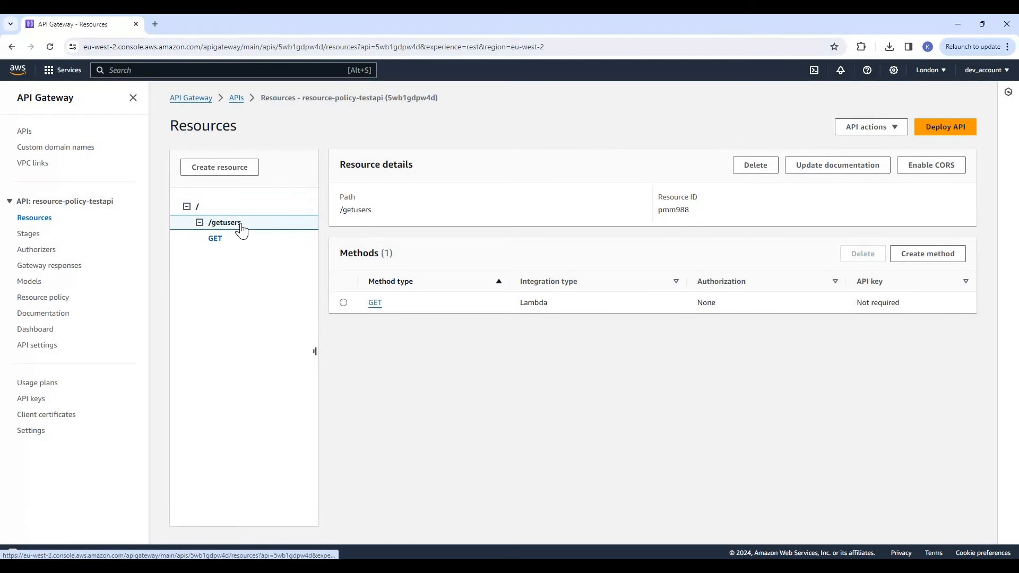
pyautogui.click(215, 240)
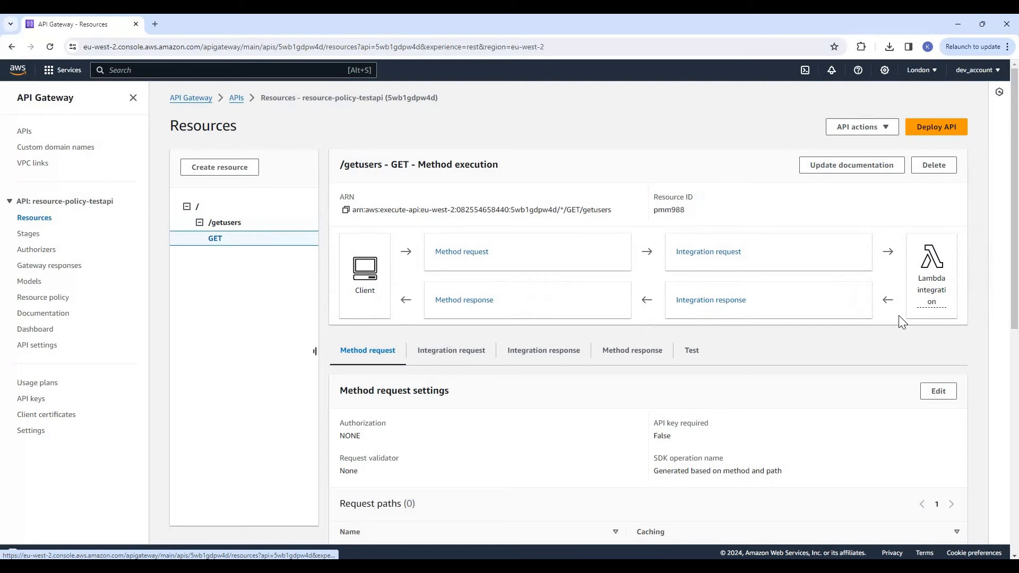
pyautogui.click(933, 287)
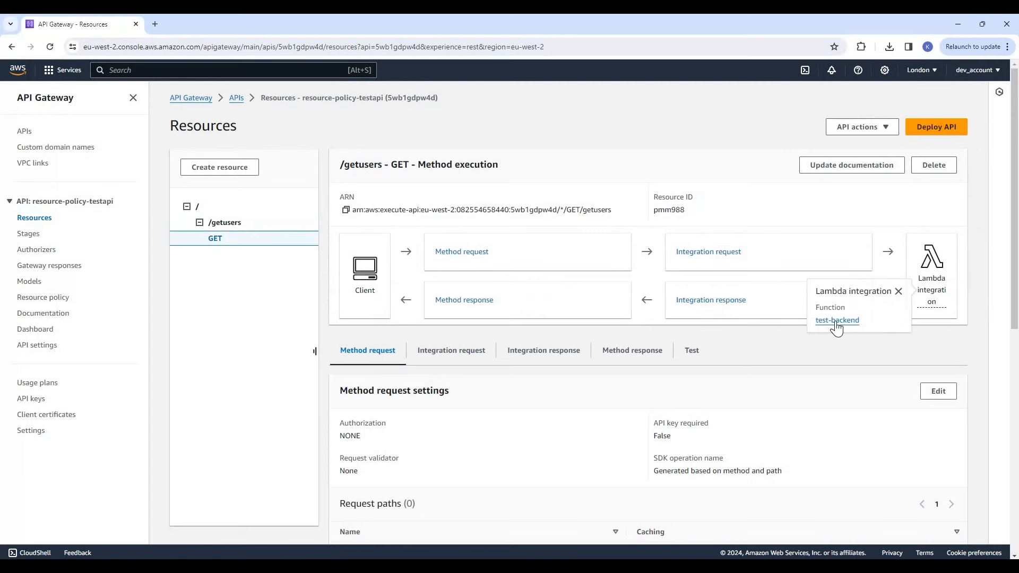
pyautogui.click(836, 321)
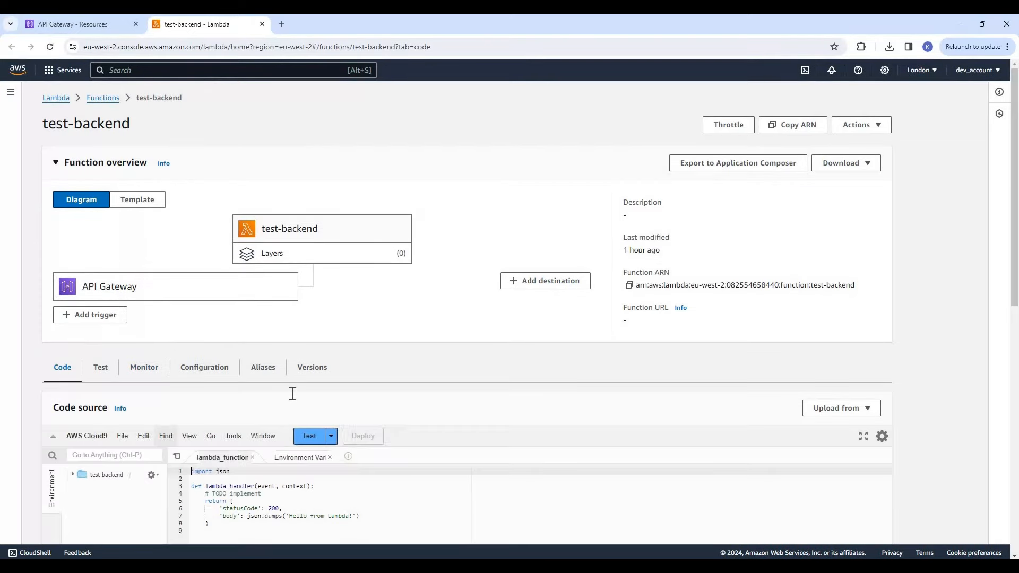
# Review the lambda_function code of test-backend, especially the return block and its body text
pyautogui.scroll(-4, 231, 341)
pyautogui.click(266, 345)
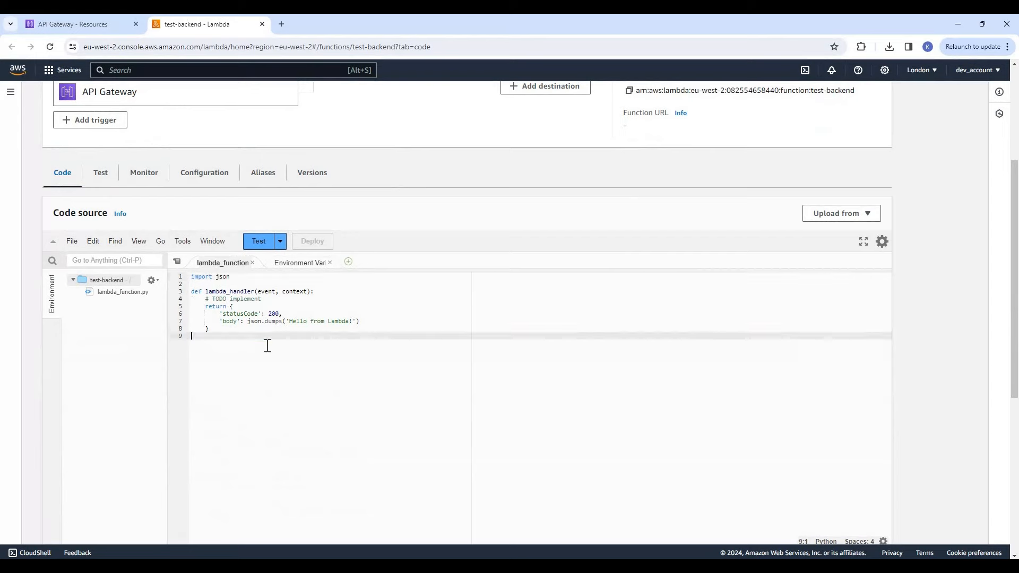
pyautogui.hotkey('shift', 'Up')
pyautogui.hotkey('shift', 'Up')
pyautogui.hotkey('shift', 'Up')
pyautogui.hotkey('shift', 'Up')
pyautogui.hotkey('shift', 'Up')
pyautogui.hotkey('shift', 'Up')
pyautogui.click(399, 361)
pyautogui.moveTo(361, 322); pyautogui.dragTo(285, 322)
pyautogui.click(318, 364)
# Return to API Gateway and copy the invoke URL of the /getusers GET method in the dev stage
pyautogui.click(88, 22)
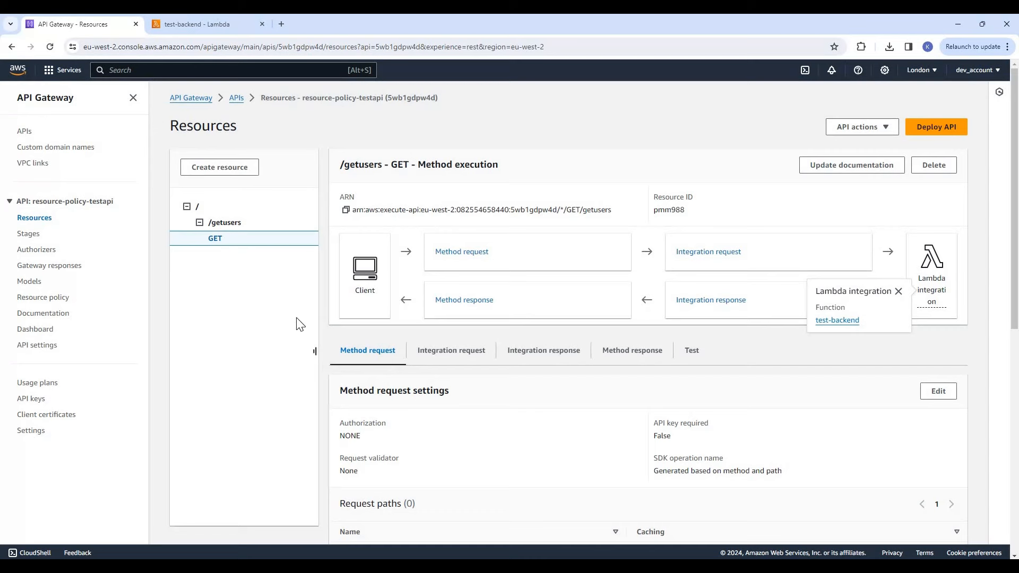
pyautogui.click(37, 238)
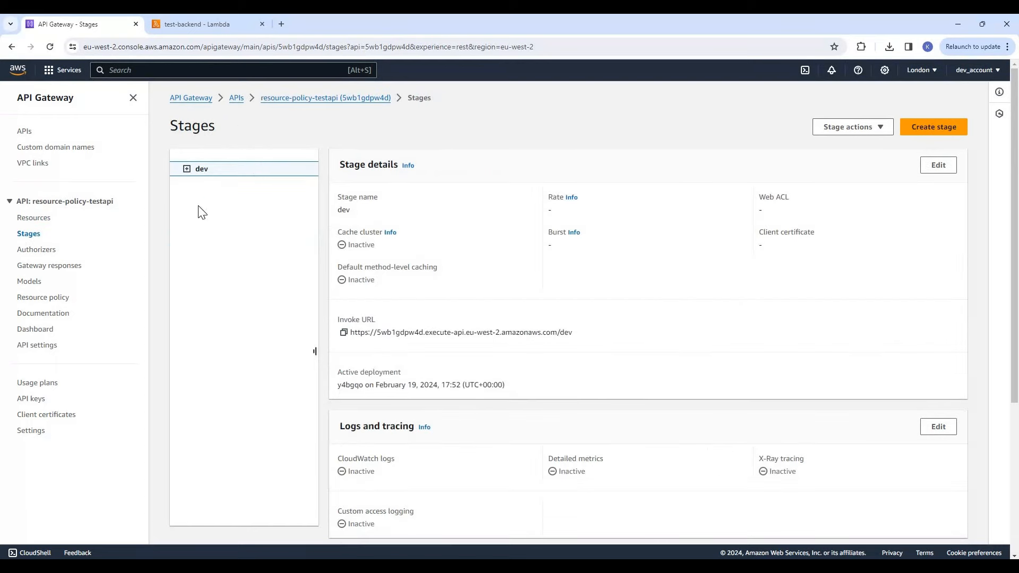
pyautogui.click(187, 169)
pyautogui.click(200, 185)
pyautogui.click(213, 201)
pyautogui.click(227, 216)
pyautogui.click(345, 271)
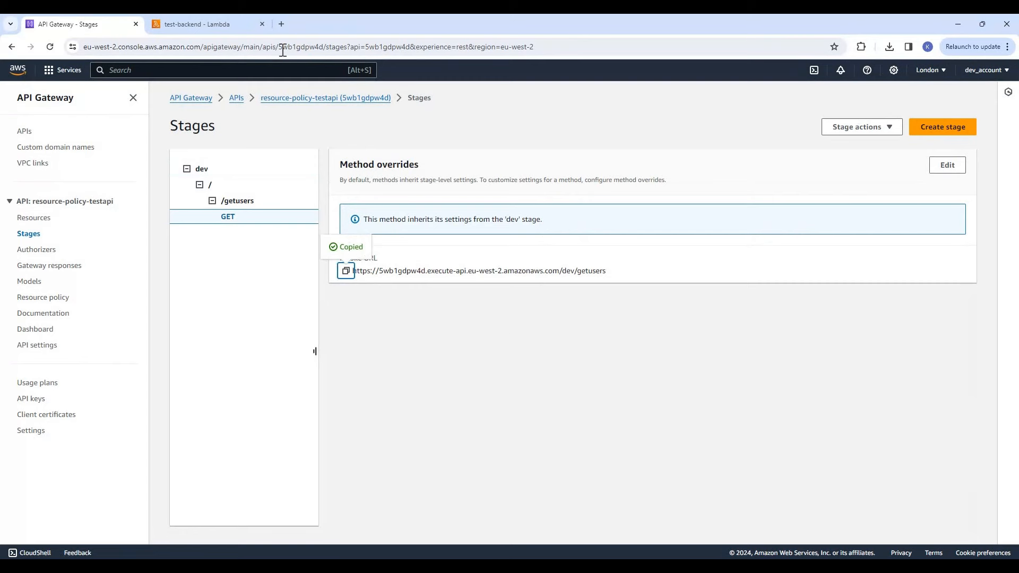
# Call the copied invoke URL in a separate browser tab, inspect the response, and close that tab
pyautogui.hotkey('ctrl', 't')
pyautogui.hotkey('ctrl', 'v')
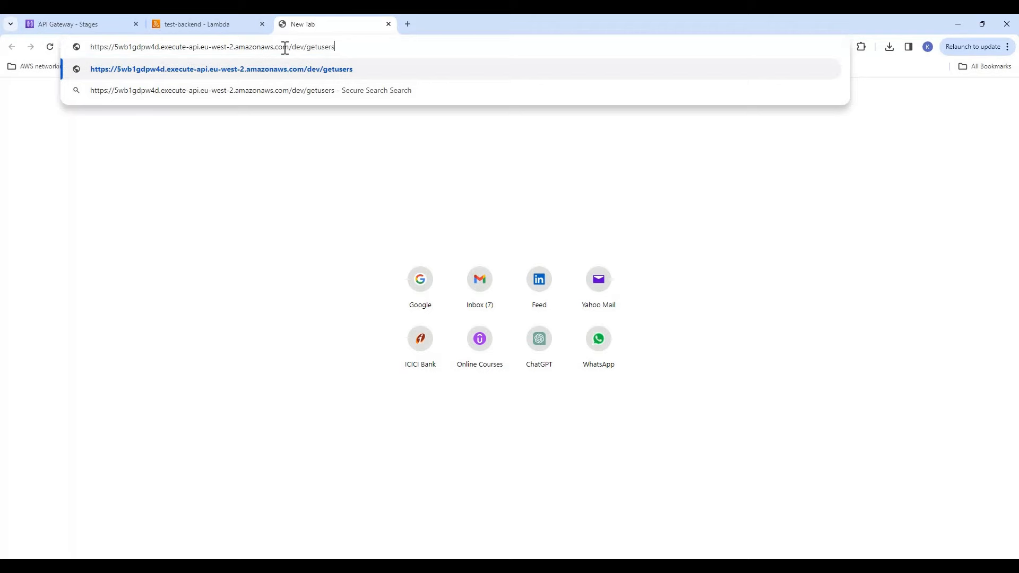
pyautogui.press('Return')
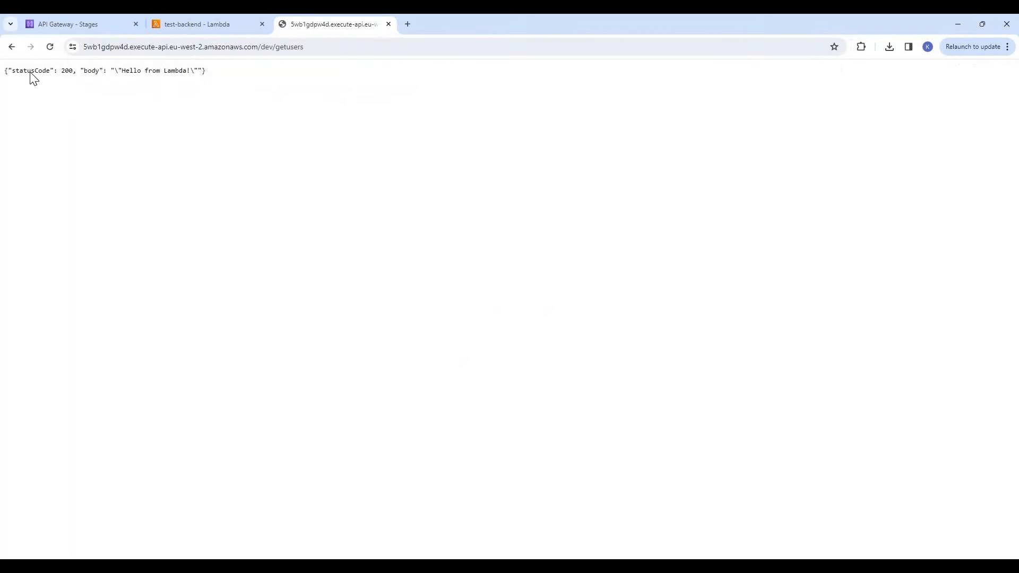
pyautogui.moveTo(206, 70); pyautogui.dragTo(4, 70)
pyautogui.click(388, 25)
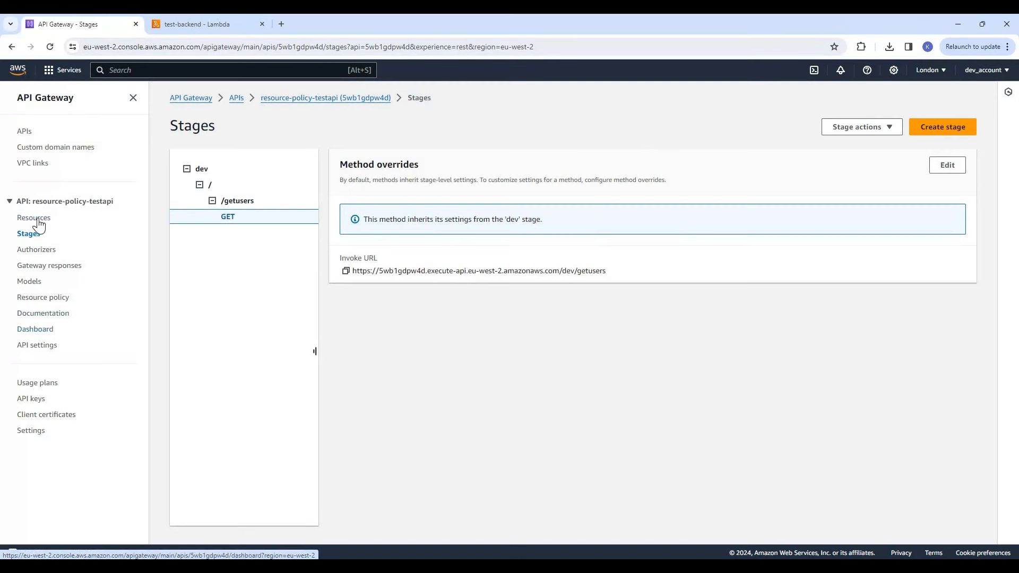
# Start a resource policy for resource-policy-testapi from the AWS account allow list template
pyautogui.click(47, 300)
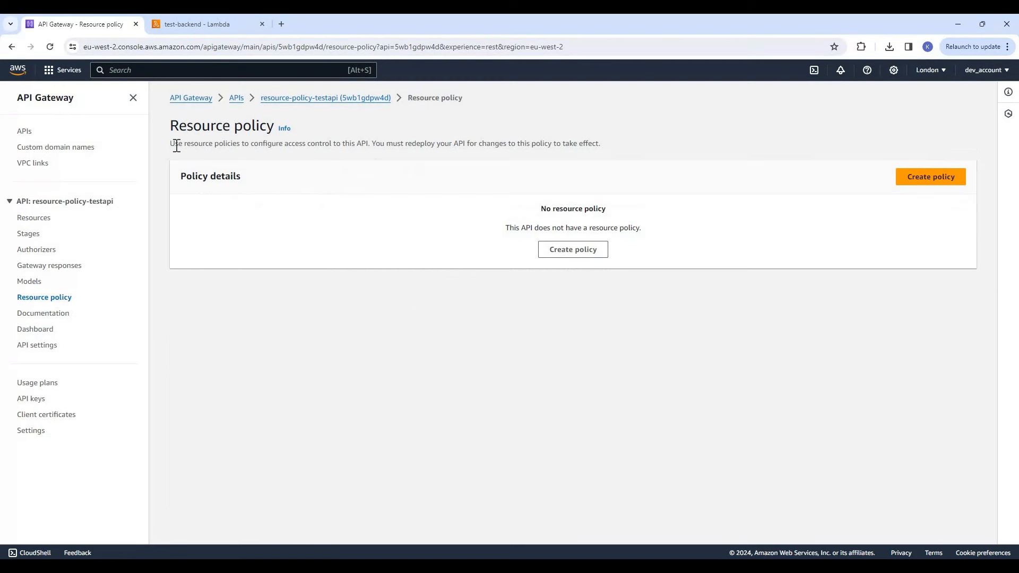
pyautogui.moveTo(230, 145); pyautogui.dragTo(610, 145)
pyautogui.click(375, 143)
pyautogui.click(609, 145)
pyautogui.click(582, 250)
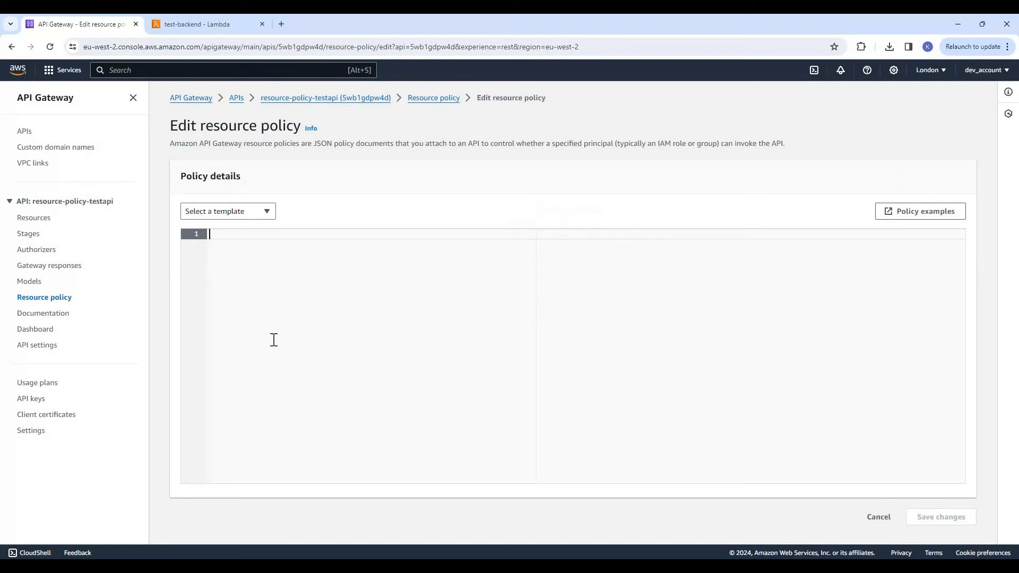
pyautogui.click(268, 215)
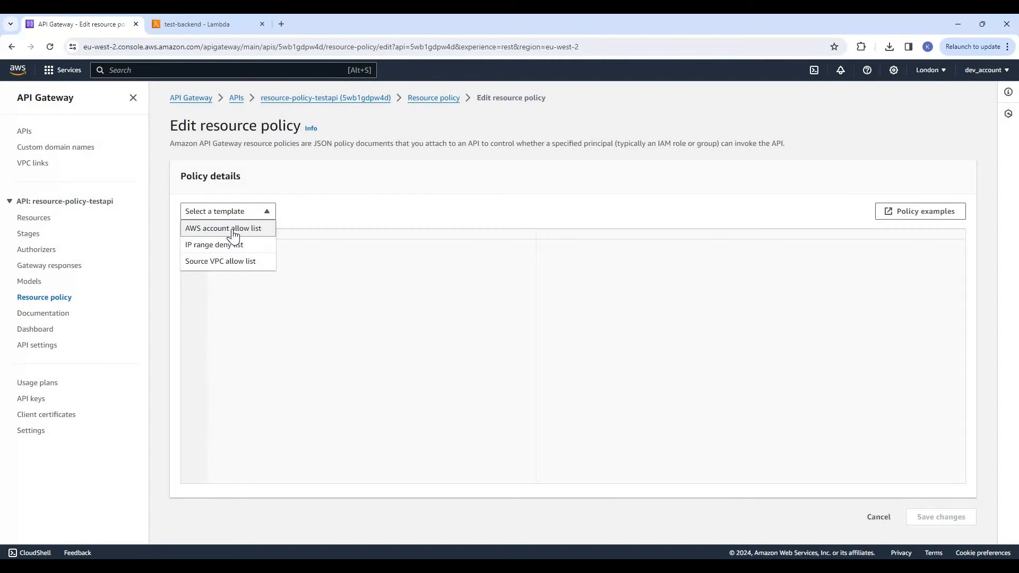
pyautogui.click(249, 232)
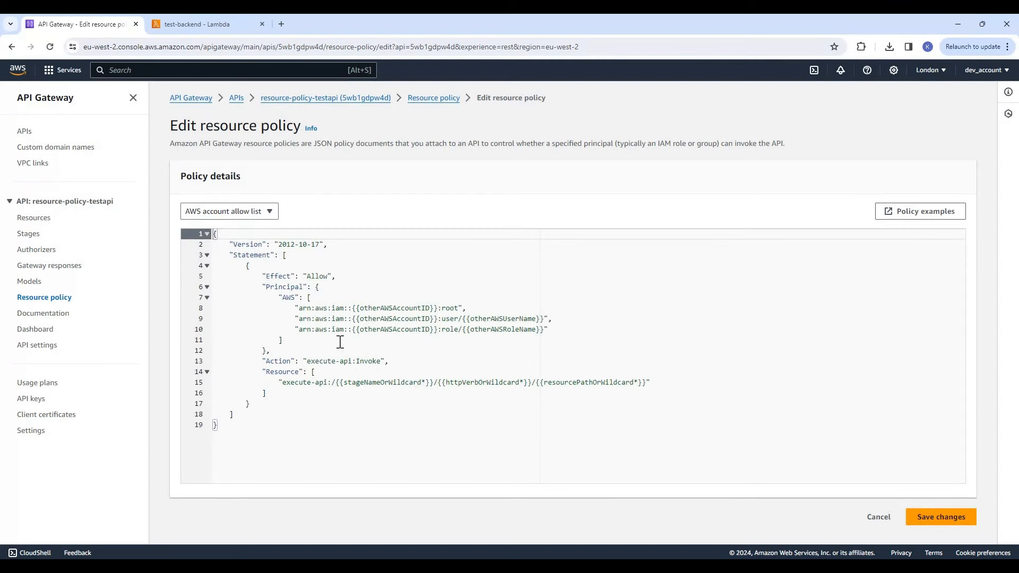
# Review the full policy template and its Allow effect
pyautogui.click(341, 341)
pyautogui.moveTo(218, 426); pyautogui.dragTo(216, 233)
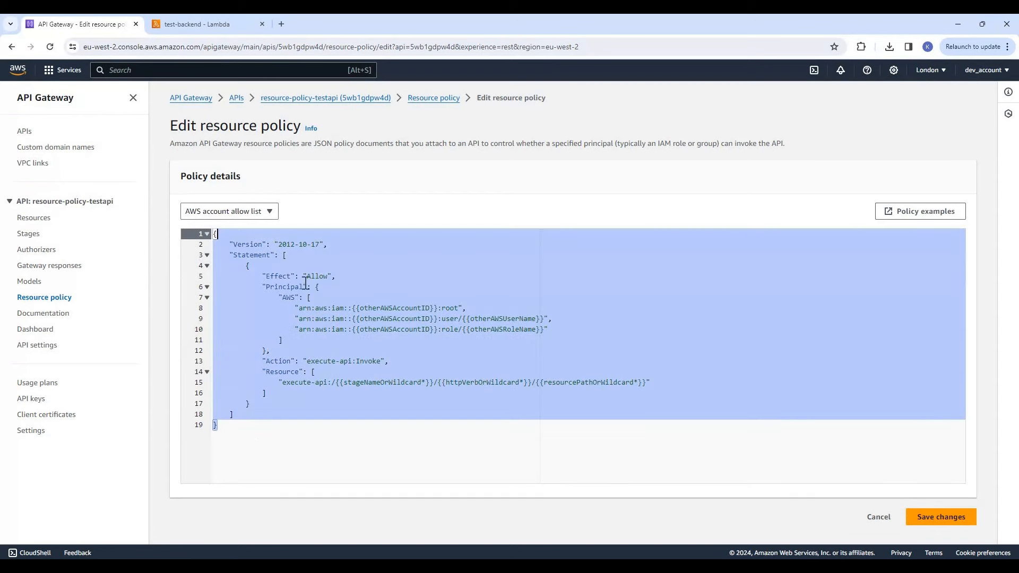
pyautogui.click(324, 319)
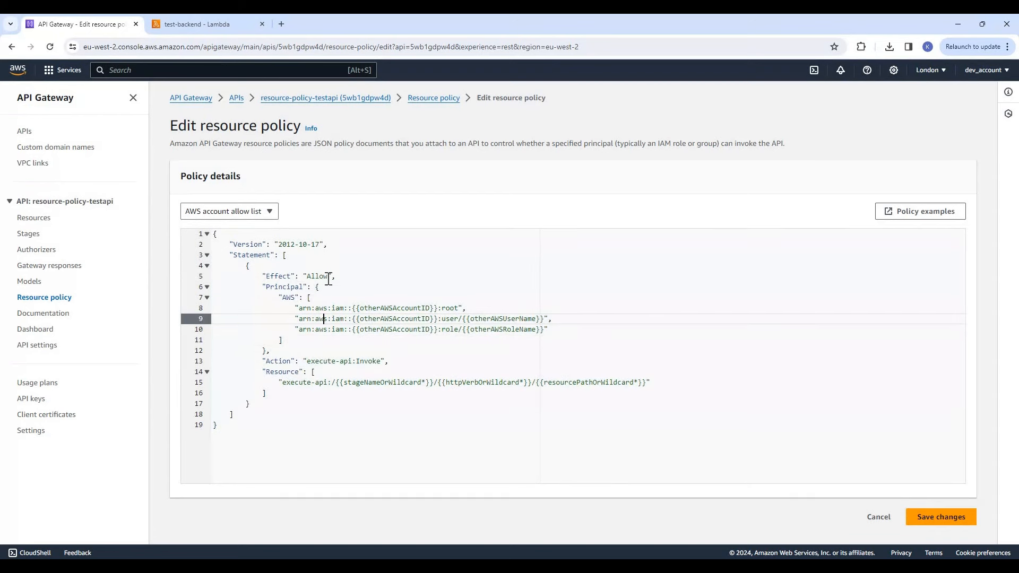
pyautogui.moveTo(262, 276); pyautogui.dragTo(332, 276)
pyautogui.click(333, 294)
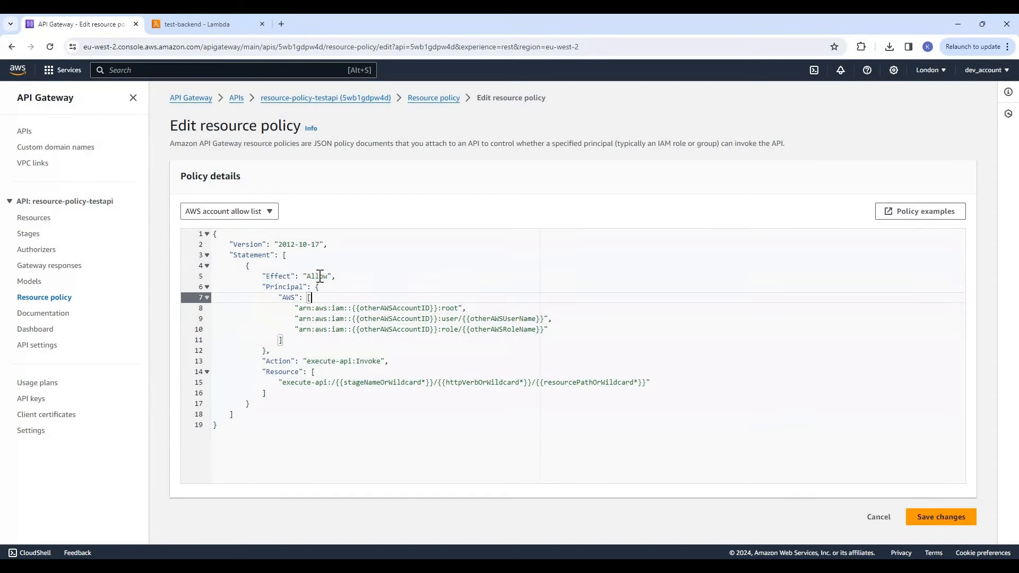
pyautogui.doubleClick(320, 276)
# Examine the Principal block's root, user and role entries and their account ID, user name and role name placeholders
pyautogui.moveTo(266, 287); pyautogui.dragTo(462, 330)
pyautogui.doubleClick(449, 308)
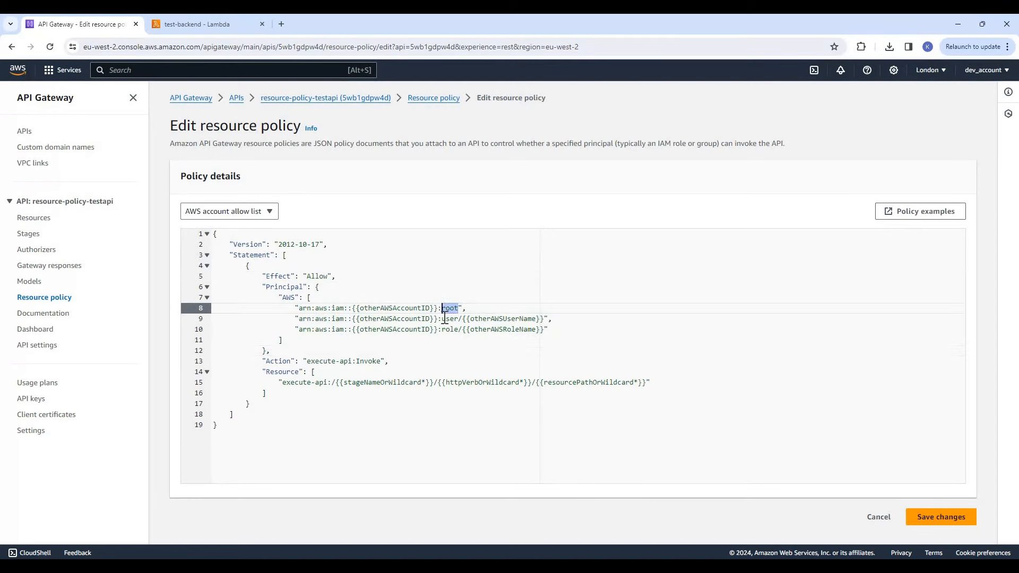
pyautogui.moveTo(442, 319); pyautogui.dragTo(470, 319)
pyautogui.doubleClick(484, 320)
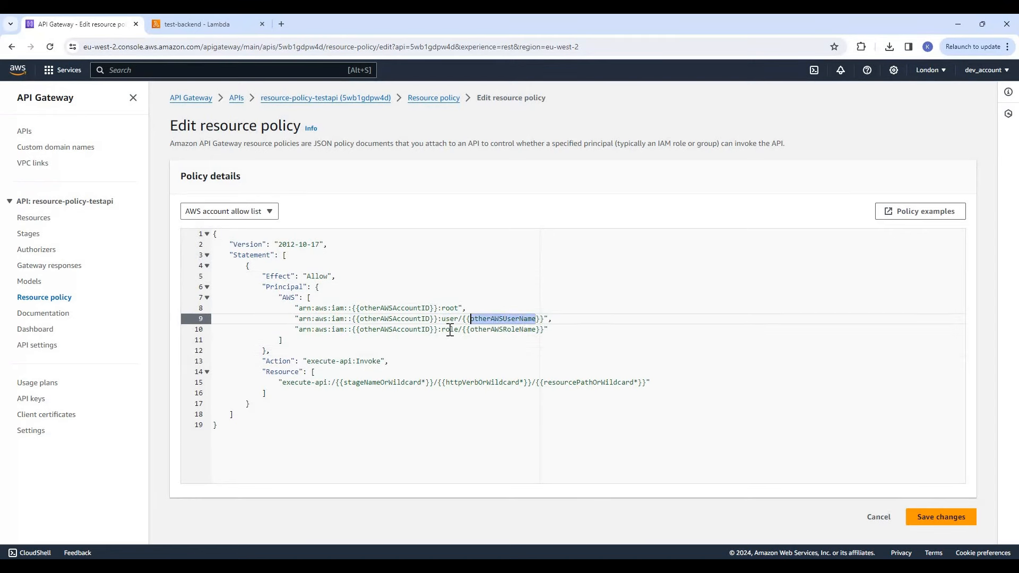
pyautogui.doubleClick(451, 330)
pyautogui.doubleClick(498, 330)
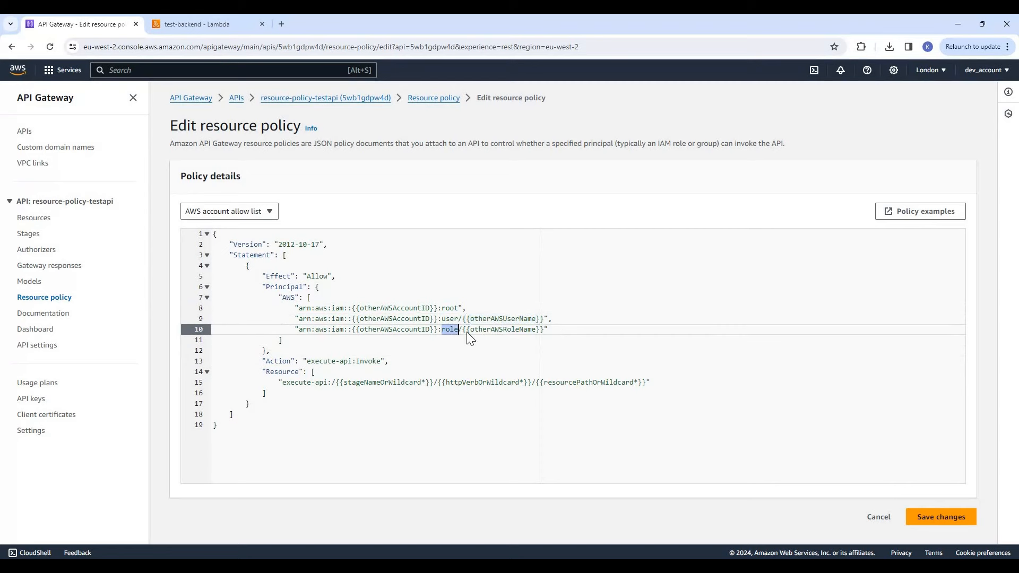
pyautogui.doubleClick(381, 308)
pyautogui.click(393, 319)
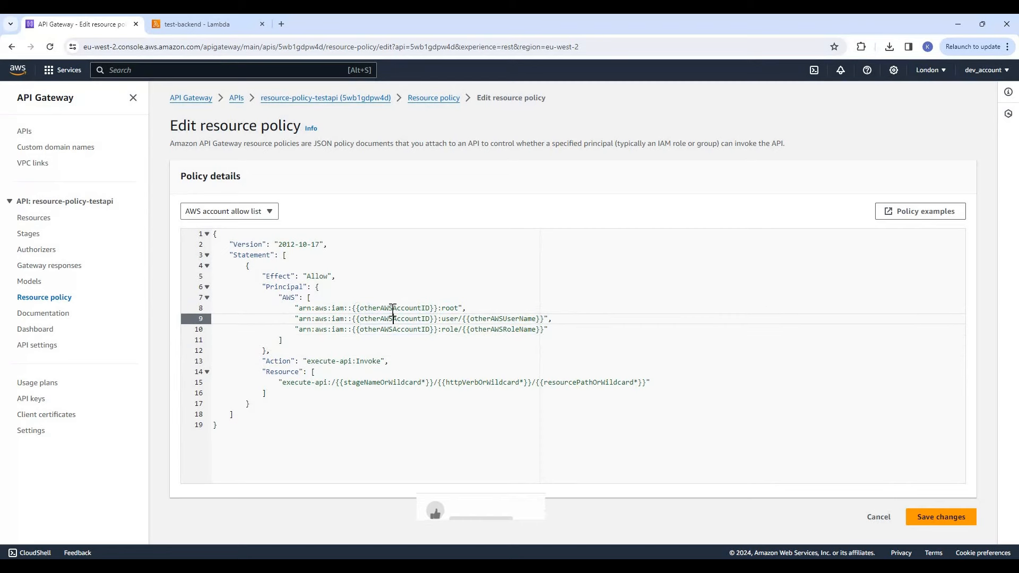
pyautogui.click(394, 329)
pyautogui.moveTo(430, 308); pyautogui.dragTo(362, 309)
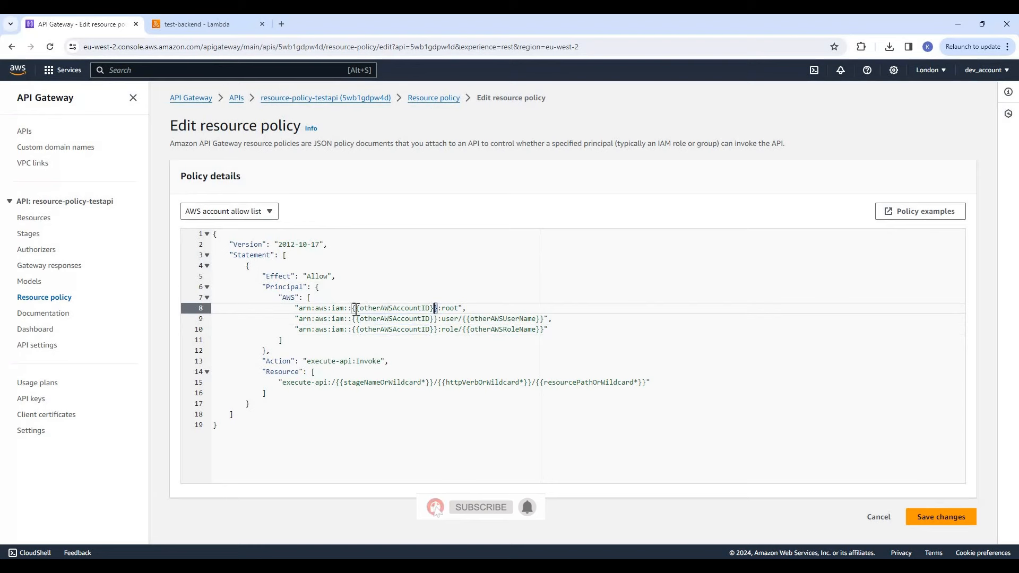
pyautogui.click(396, 330)
pyautogui.moveTo(276, 278); pyautogui.dragTo(352, 277)
pyautogui.click(344, 309)
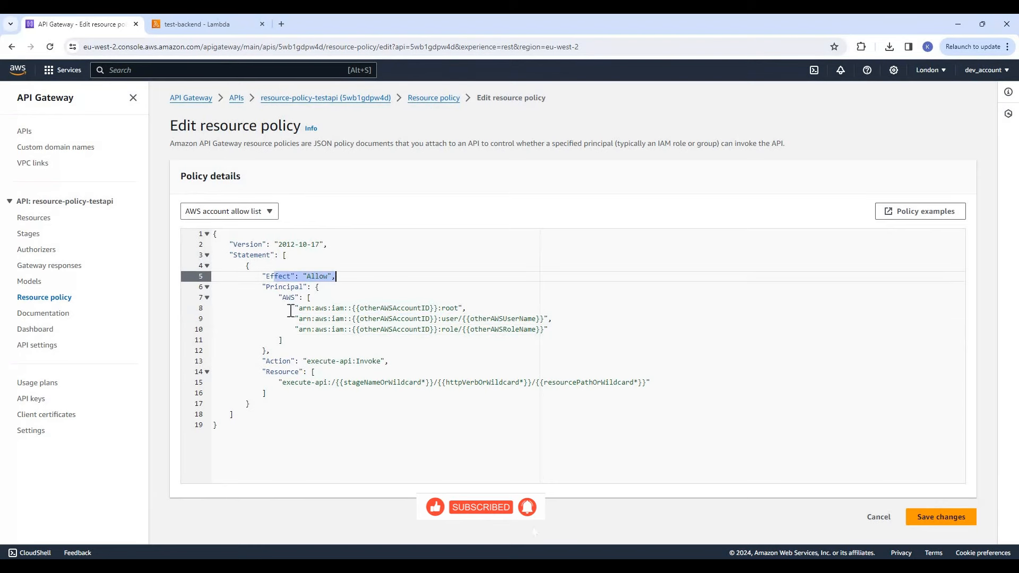
# Examine the execute-api:Invoke action and how it relates to the policy's Resource, Principal and Effect elements
pyautogui.doubleClick(295, 382)
pyautogui.moveTo(637, 382); pyautogui.dragTo(288, 371)
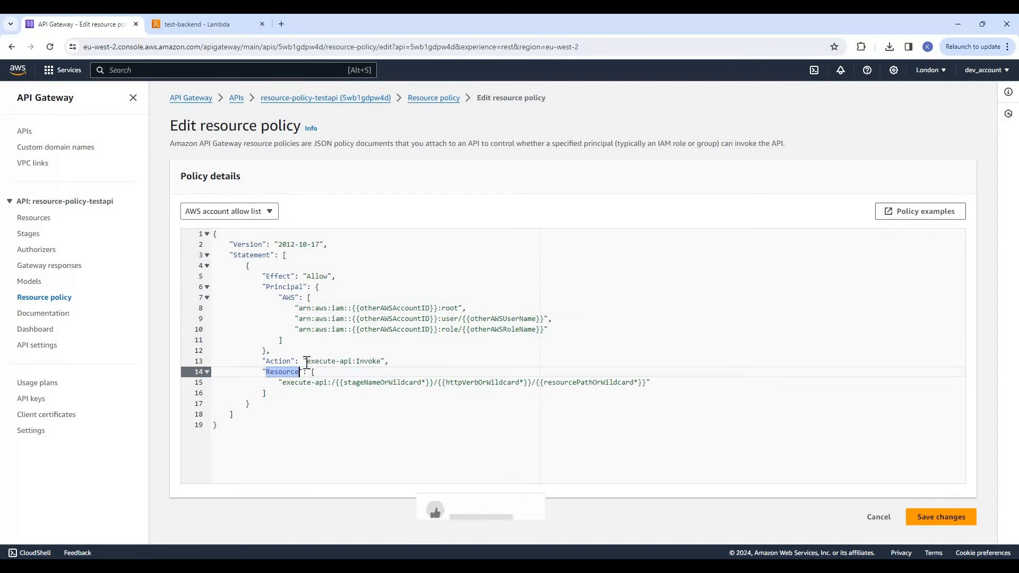
pyautogui.moveTo(303, 362); pyautogui.dragTo(382, 362)
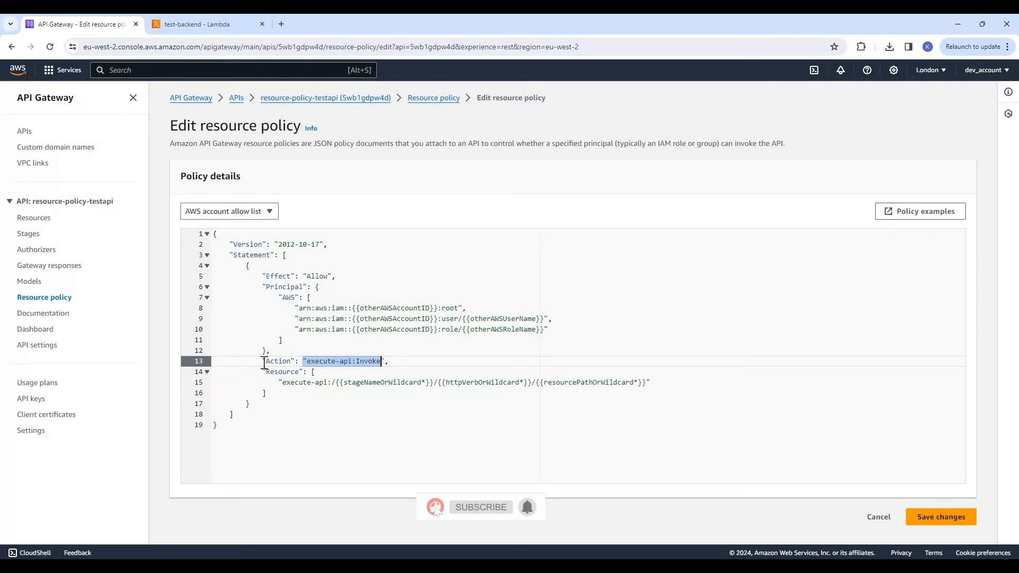
pyautogui.doubleClick(264, 363)
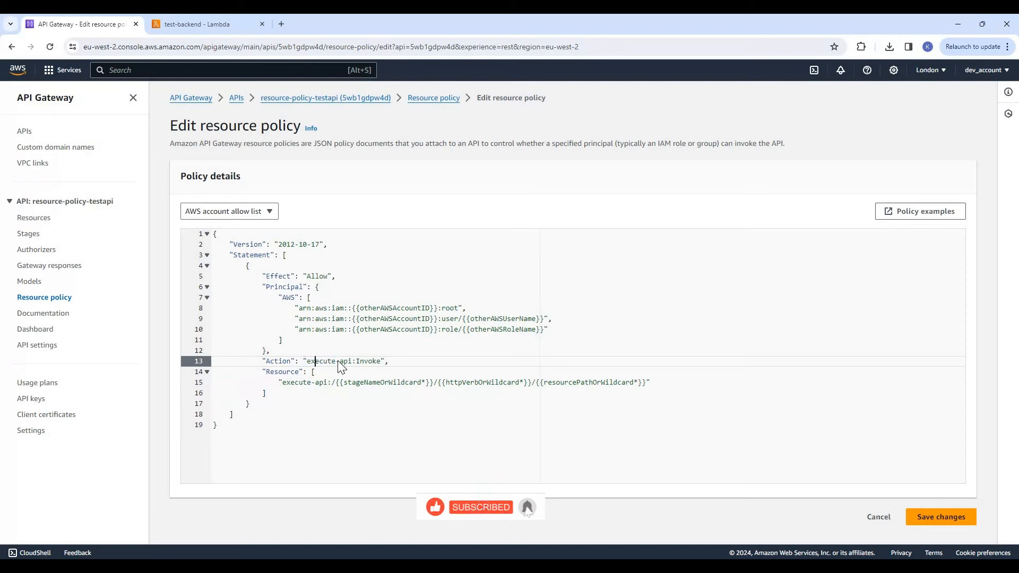
pyautogui.doubleClick(336, 362)
pyautogui.moveTo(395, 361); pyautogui.dragTo(266, 361)
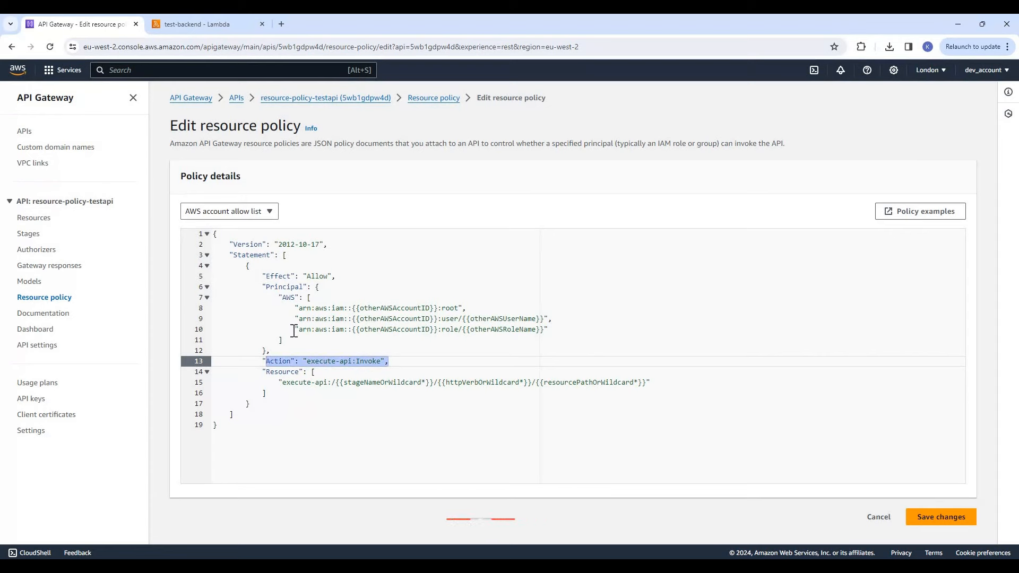
pyautogui.click(296, 395)
pyautogui.moveTo(262, 287); pyautogui.dragTo(321, 349)
pyautogui.click(353, 337)
pyautogui.moveTo(561, 328); pyautogui.dragTo(278, 277)
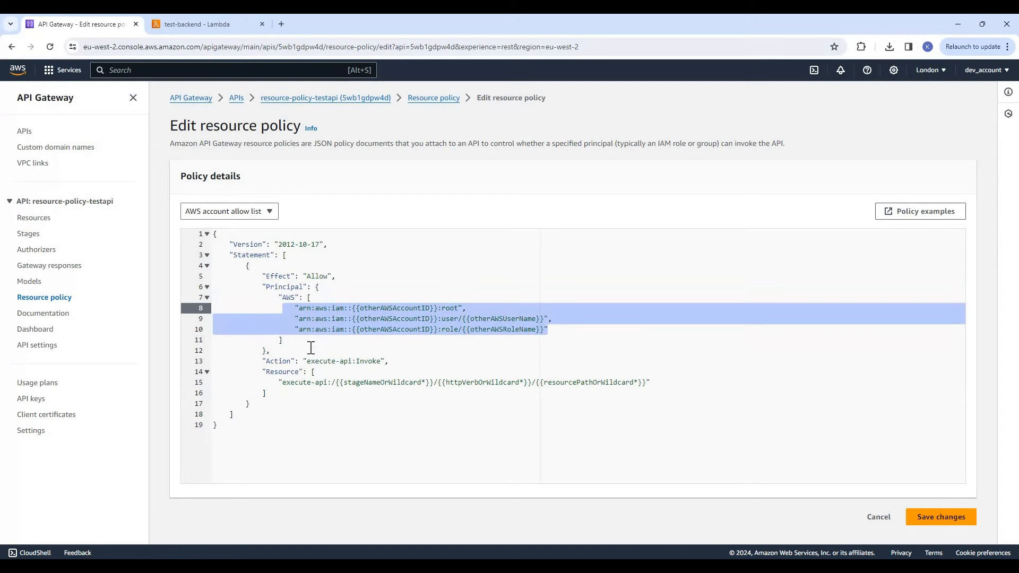
pyautogui.doubleClick(279, 276)
# Examine the execute-api entry in the Resource block of the AWS account allow list policy
pyautogui.click(280, 382)
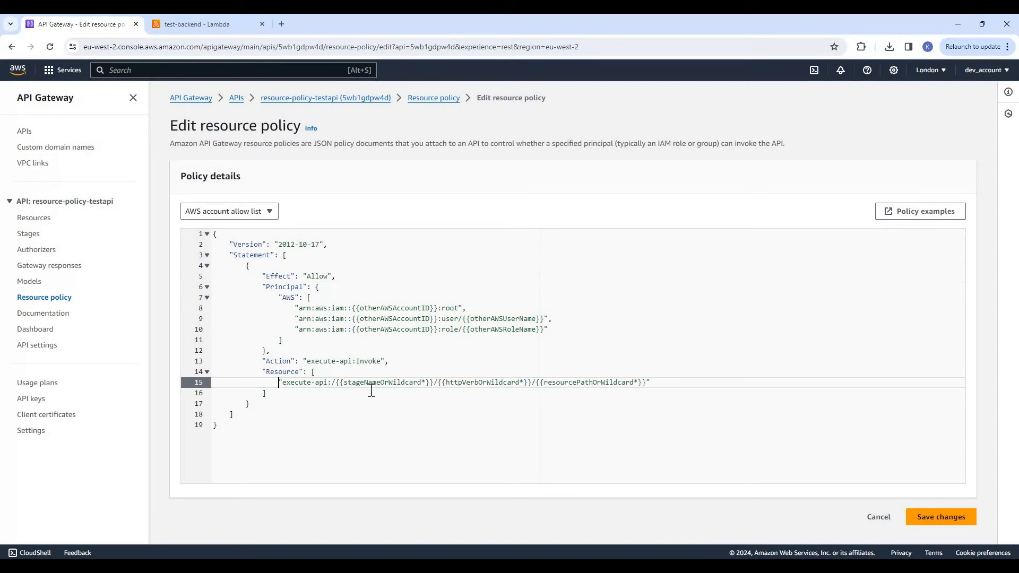
pyautogui.hotkey('shift', 'Right')
pyautogui.hotkey('shift', 'Right')
pyautogui.hotkey('shift', 'Right')
pyautogui.hotkey('shift', 'Right')
pyautogui.hotkey('shift', 'Right')
pyautogui.hotkey('shift', 'Right')
pyautogui.hotkey('shift', 'Right')
pyautogui.hotkey('shift', 'Right')
pyautogui.hotkey('shift', 'Right')
pyautogui.hotkey('shift', 'Right')
pyautogui.hotkey('shift', 'Right')
pyautogui.hotkey('shift', 'Right')
pyautogui.hotkey('shift', 'Right')
pyautogui.hotkey('shift', 'Right')
pyautogui.hotkey('shift', 'Right')
pyautogui.hotkey('shift', 'Right')
pyautogui.hotkey('shift', 'Right')
pyautogui.hotkey('shift', 'Right')
pyautogui.hotkey('shift', 'Right')
pyautogui.hotkey('shift', 'Right')
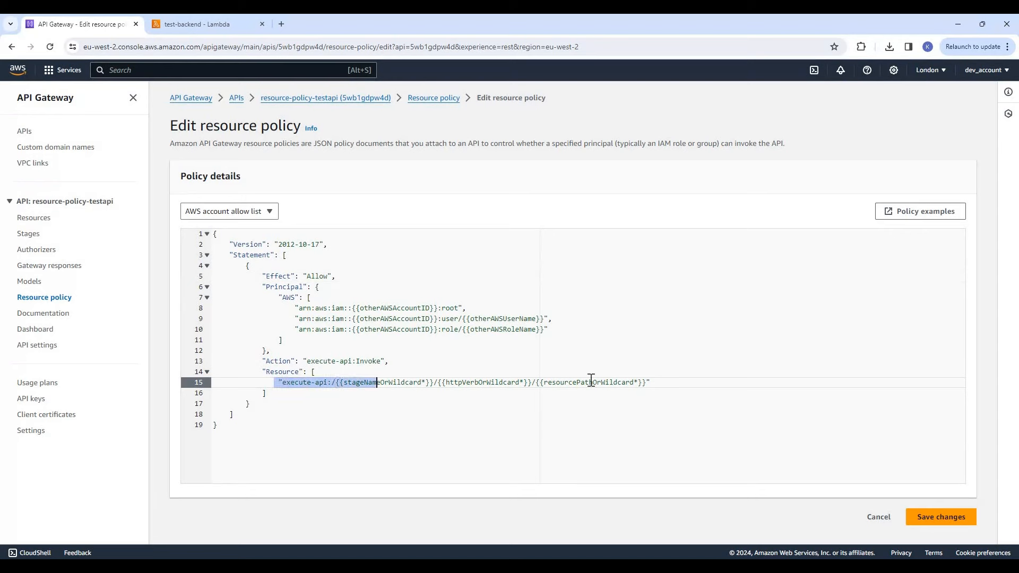
pyautogui.click(523, 406)
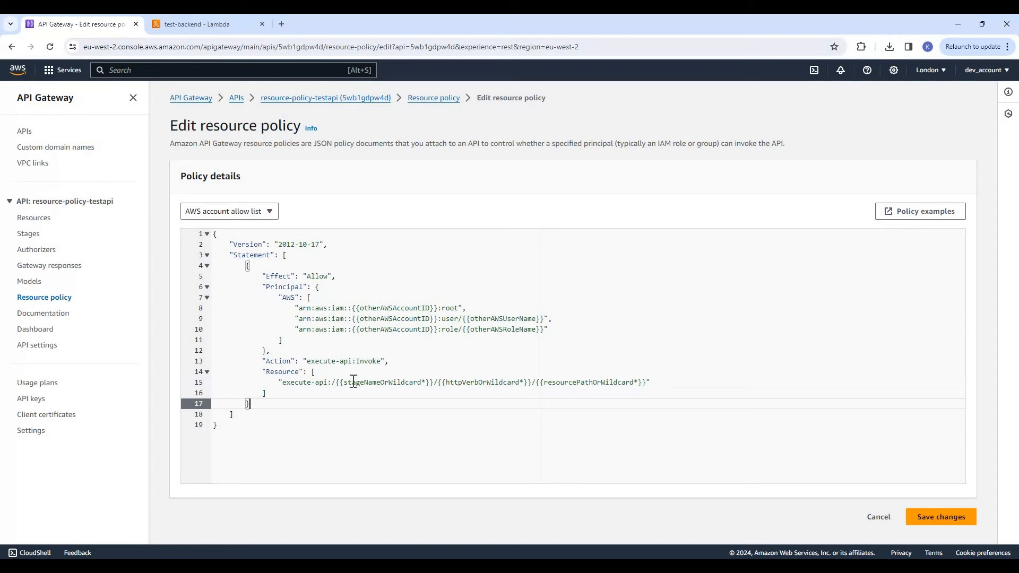
# Examine the stage name, HTTP verb and resource path placeholders within the policy's Resource entry
pyautogui.click(336, 383)
pyautogui.hotkey('shift', 'Right')
pyautogui.hotkey('shift', 'Right')
pyautogui.hotkey('shift', 'Right')
pyautogui.hotkey('shift', 'Right')
pyautogui.hotkey('shift', 'Right')
pyautogui.hotkey('shift', 'Right')
pyautogui.hotkey('shift', 'Right')
pyautogui.hotkey('shift', 'Right')
pyautogui.hotkey('shift', 'Right')
pyautogui.hotkey('shift', 'Right')
pyautogui.hotkey('shift', 'Right')
pyautogui.hotkey('shift', 'Right')
pyautogui.hotkey('shift', 'Right')
pyautogui.hotkey('shift', 'Right')
pyautogui.hotkey('shift', 'Right')
pyautogui.hotkey('shift', 'Right')
pyautogui.hotkey('shift', 'Right')
pyautogui.hotkey('shift', 'Right')
pyautogui.hotkey('shift', 'Right')
pyautogui.hotkey('shift', 'Right')
pyautogui.hotkey('shift', 'Right')
pyautogui.hotkey('shift', 'Right')
pyautogui.hotkey('shift', 'Right')
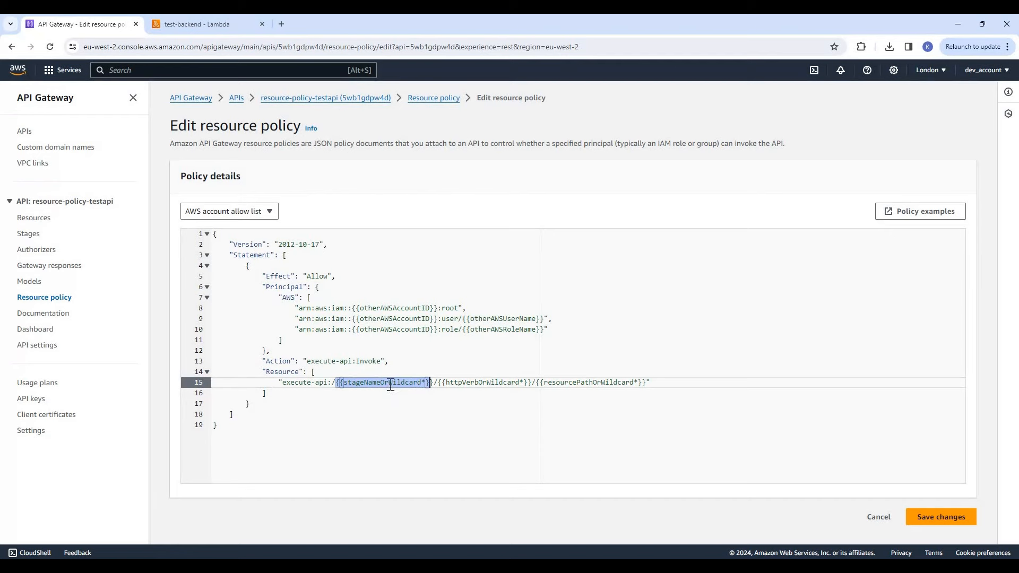
pyautogui.doubleClick(391, 383)
pyautogui.doubleClick(458, 383)
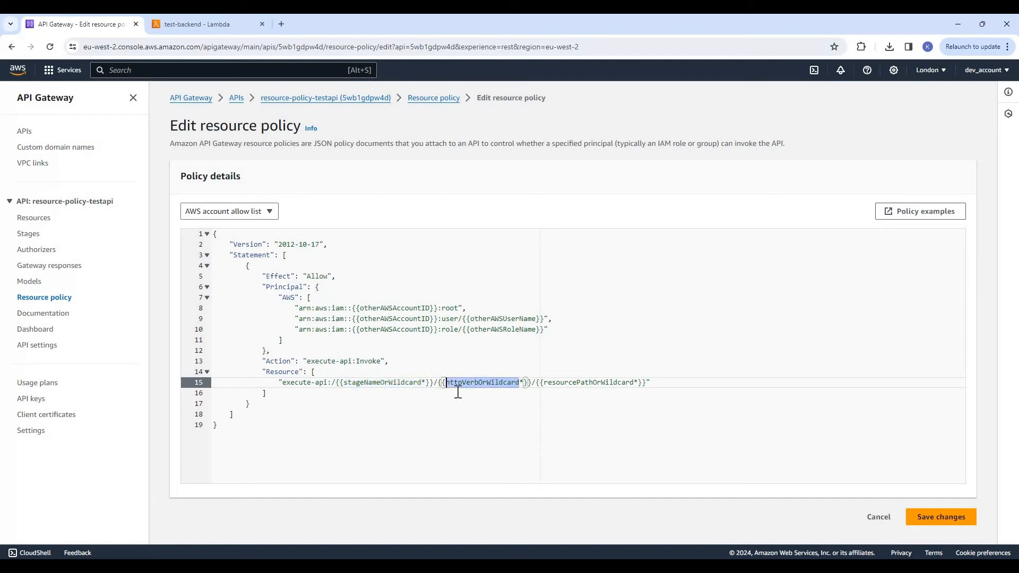
pyautogui.press('Down')
pyautogui.doubleClick(528, 383)
pyautogui.moveTo(547, 382); pyautogui.dragTo(622, 382)
pyautogui.click(552, 403)
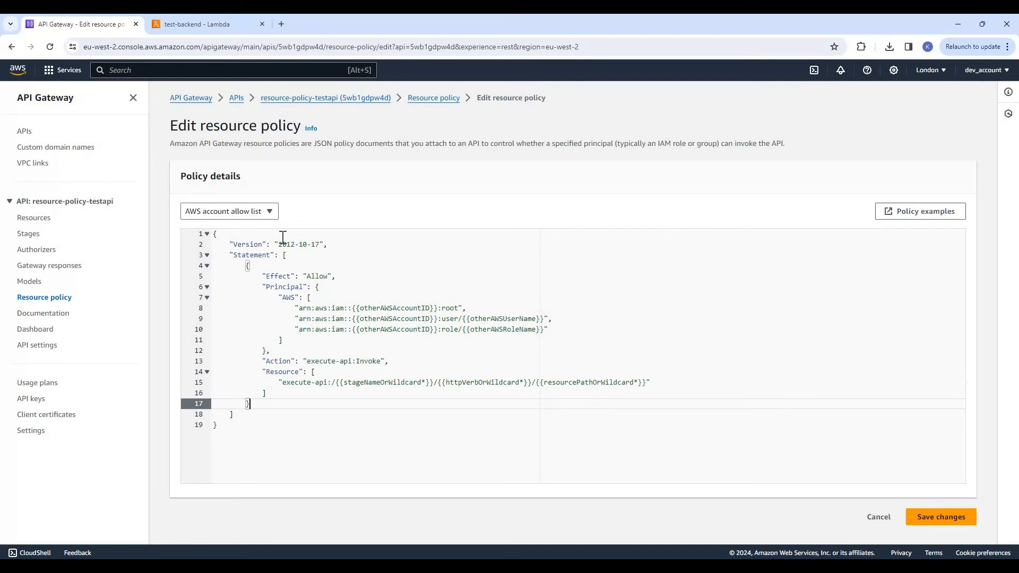
# Preview the IP range deny list template, followed by the Source VPC allow list template
pyautogui.click(270, 212)
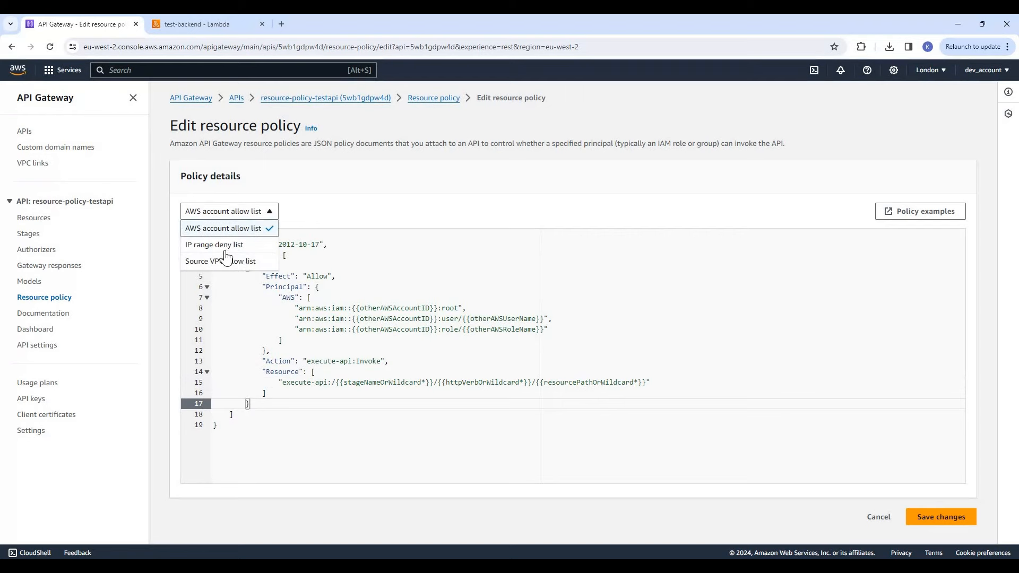
pyautogui.click(234, 244)
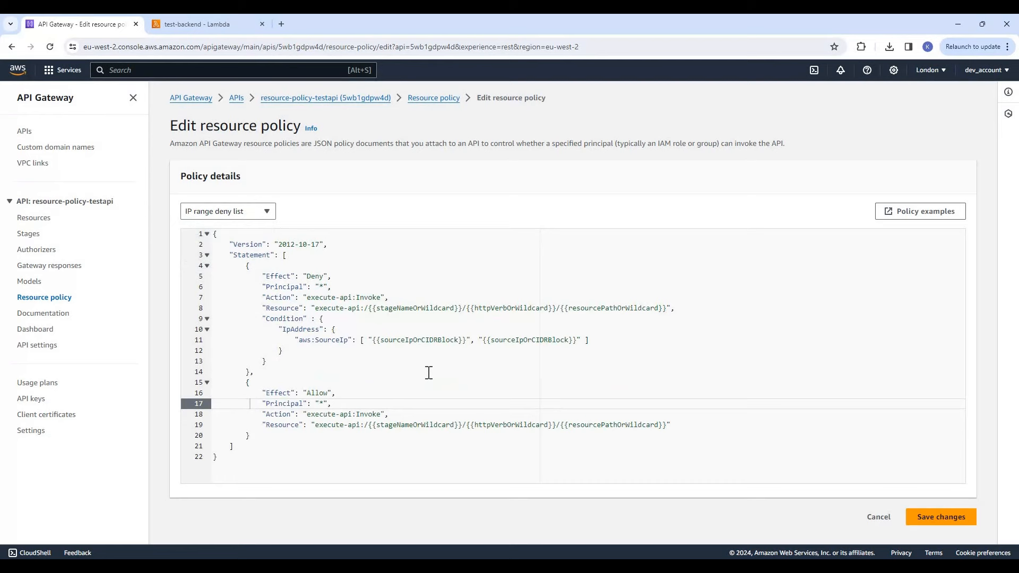
pyautogui.click(267, 216)
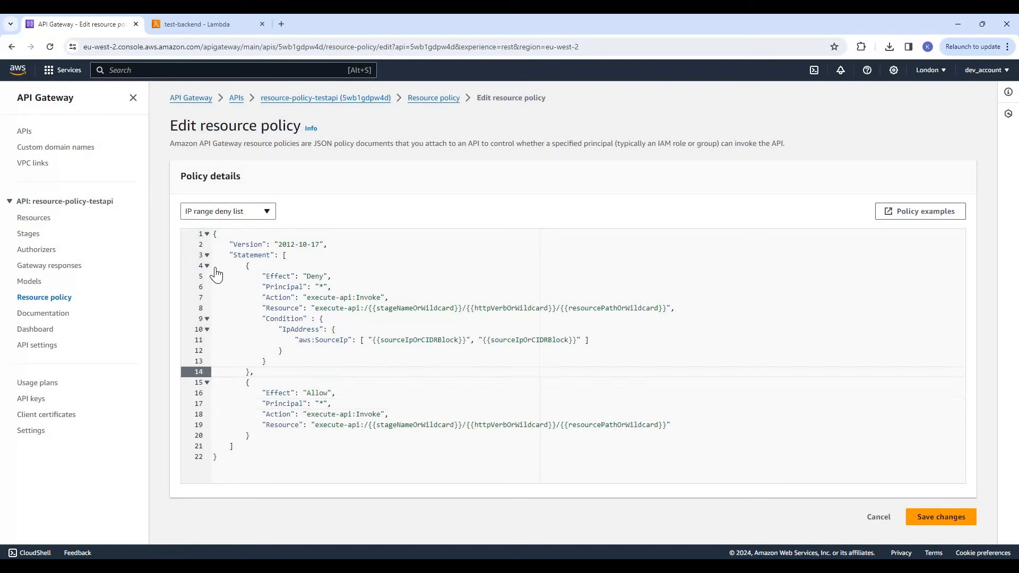
pyautogui.click(239, 262)
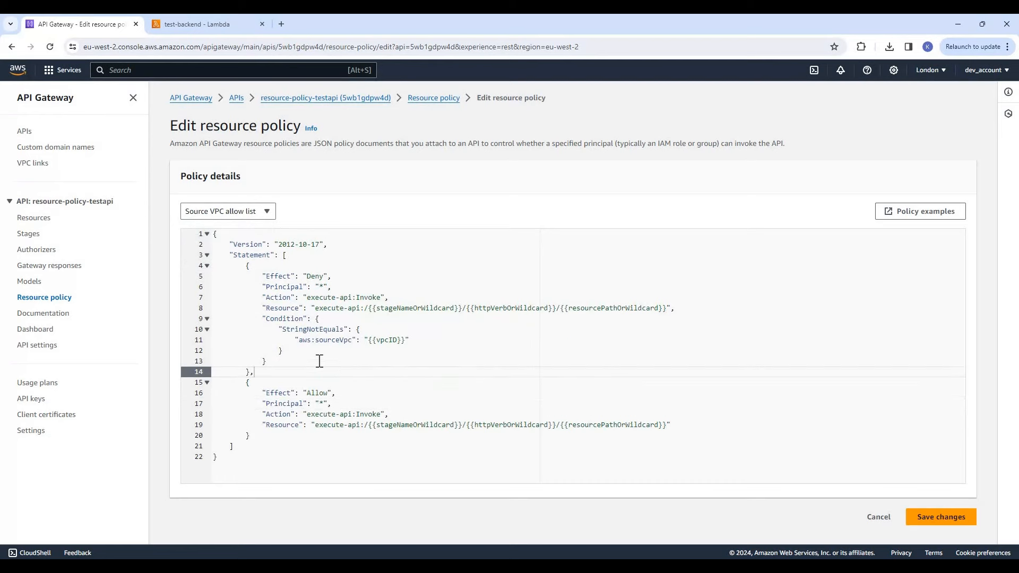
pyautogui.click(318, 360)
# Reload the IP range deny list template and examine its Condition block
pyautogui.click(241, 214)
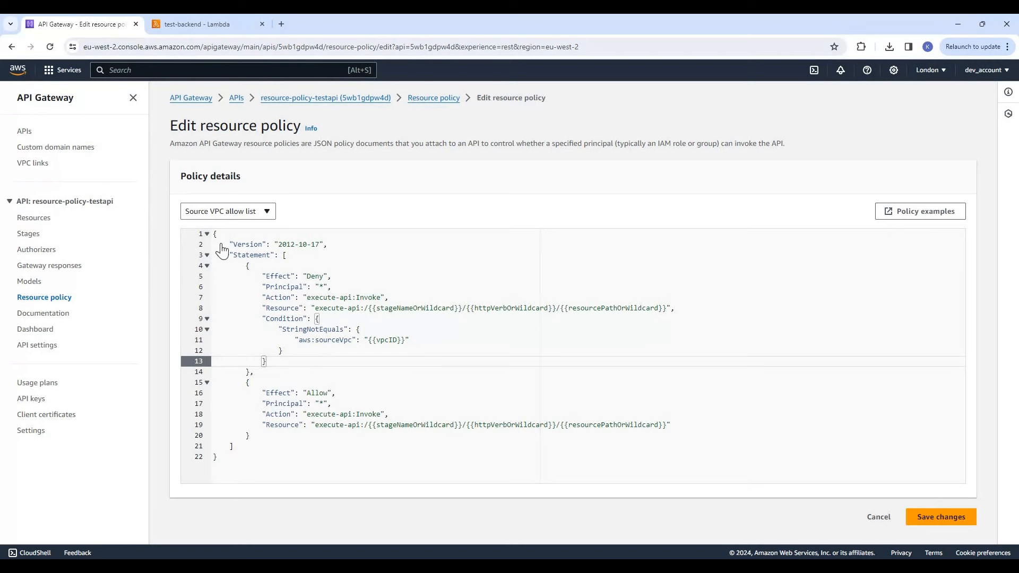
pyautogui.press('Return')
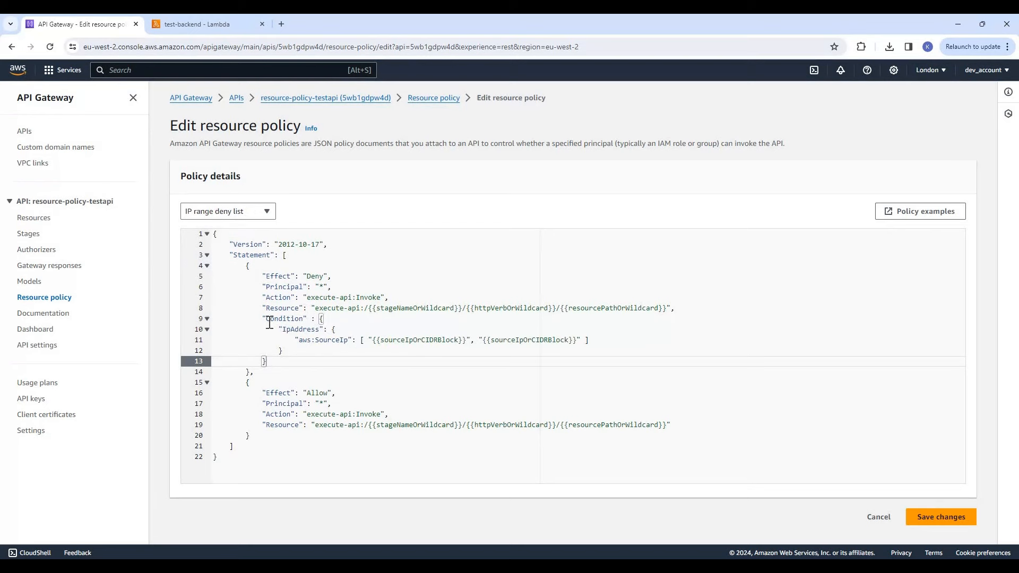
pyautogui.moveTo(266, 319); pyautogui.dragTo(315, 361)
pyautogui.click(315, 373)
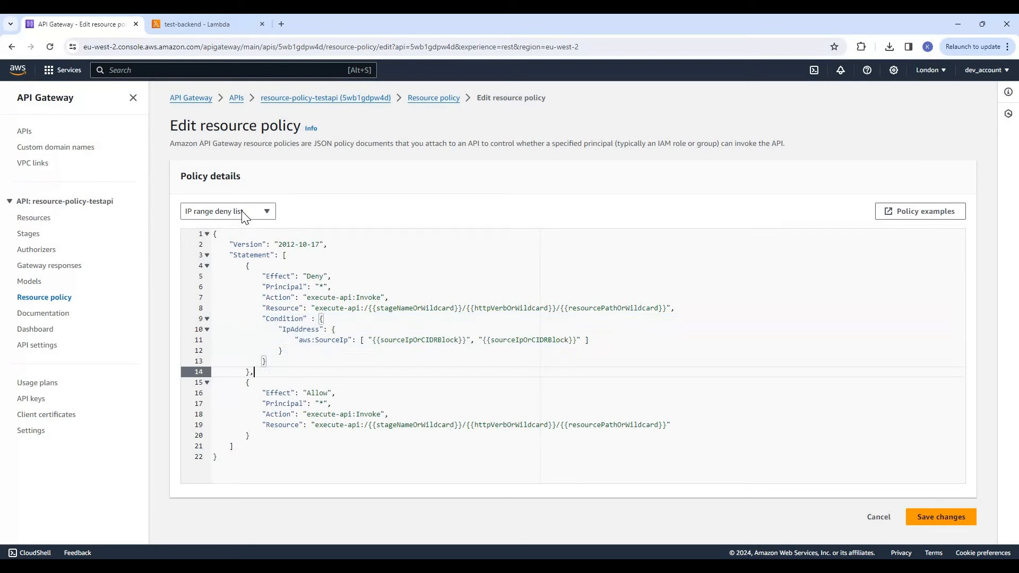
# Load the Source VPC allow list template and examine its Deny statement's condition, effect, action and resource
pyautogui.click(228, 212)
pyautogui.click(224, 261)
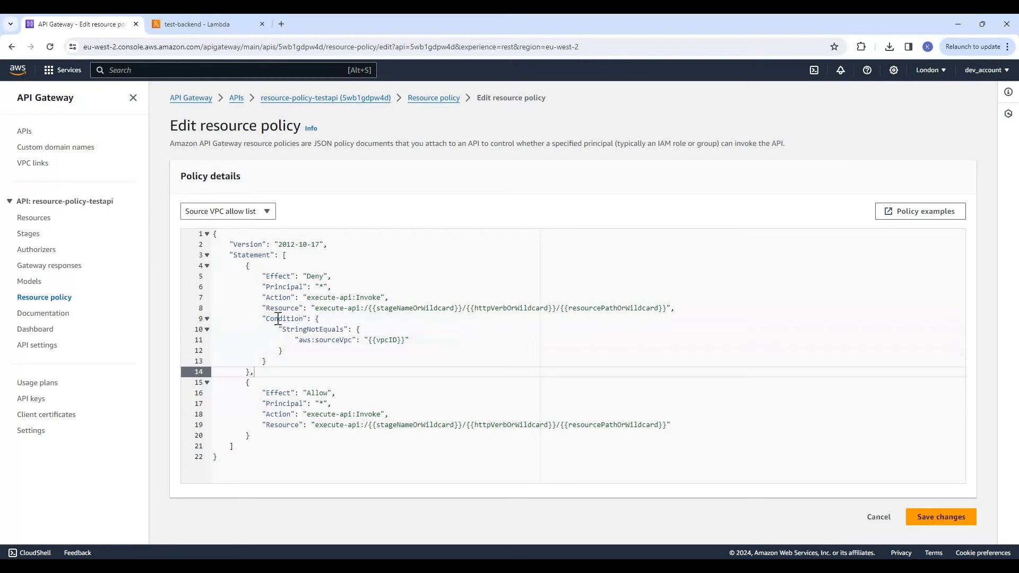
pyautogui.moveTo(266, 318); pyautogui.dragTo(320, 318)
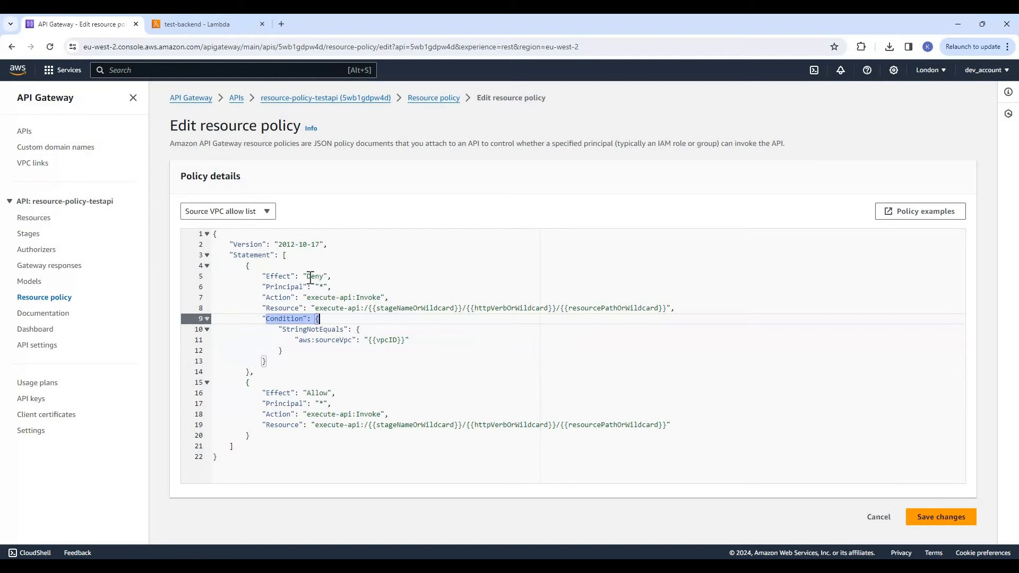
pyautogui.click(314, 275)
pyautogui.doubleClick(313, 276)
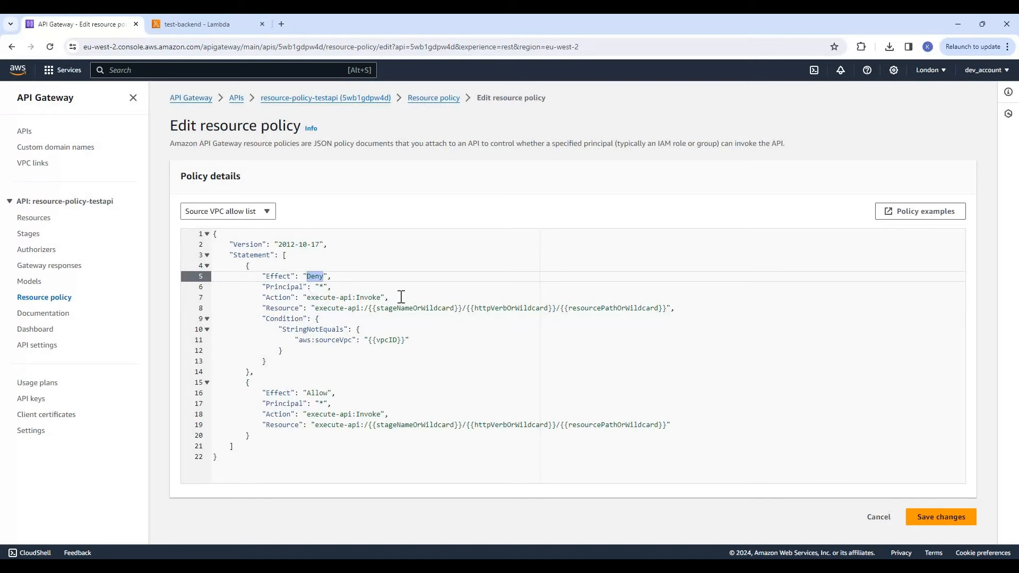
pyautogui.moveTo(306, 298); pyautogui.dragTo(480, 310)
pyautogui.hotkey('shift', 'End')
pyautogui.click(330, 360)
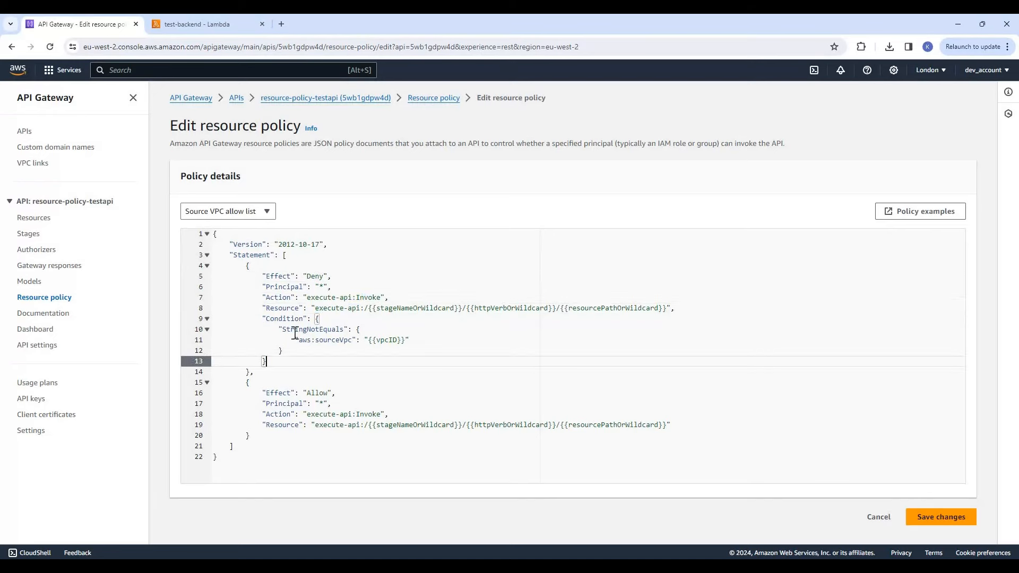
# Examine the aws:sourceVpc condition key and its vpcID placeholder in the Deny statement
pyautogui.doubleClick(332, 339)
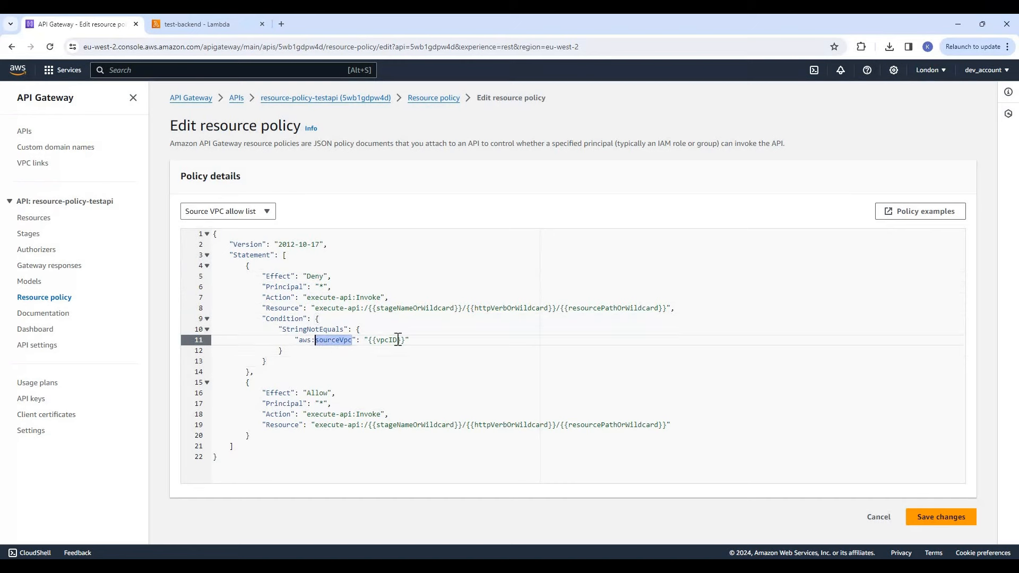
pyautogui.click(332, 339)
pyautogui.moveTo(404, 341); pyautogui.dragTo(369, 340)
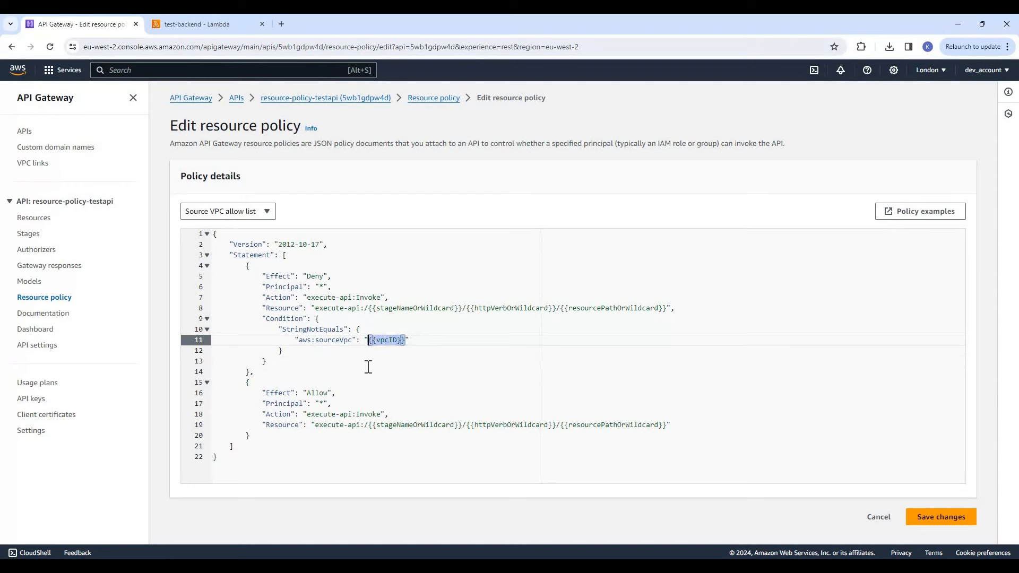
pyautogui.press('Down')
pyautogui.press('Down')
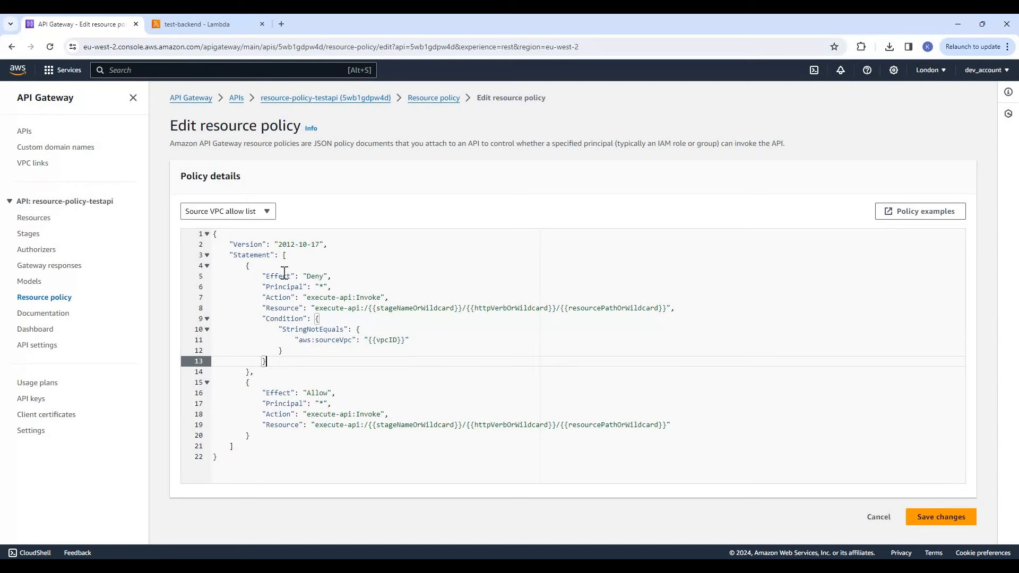
# Replace the policy text with the IP range deny list template
pyautogui.click(268, 213)
pyautogui.click(247, 250)
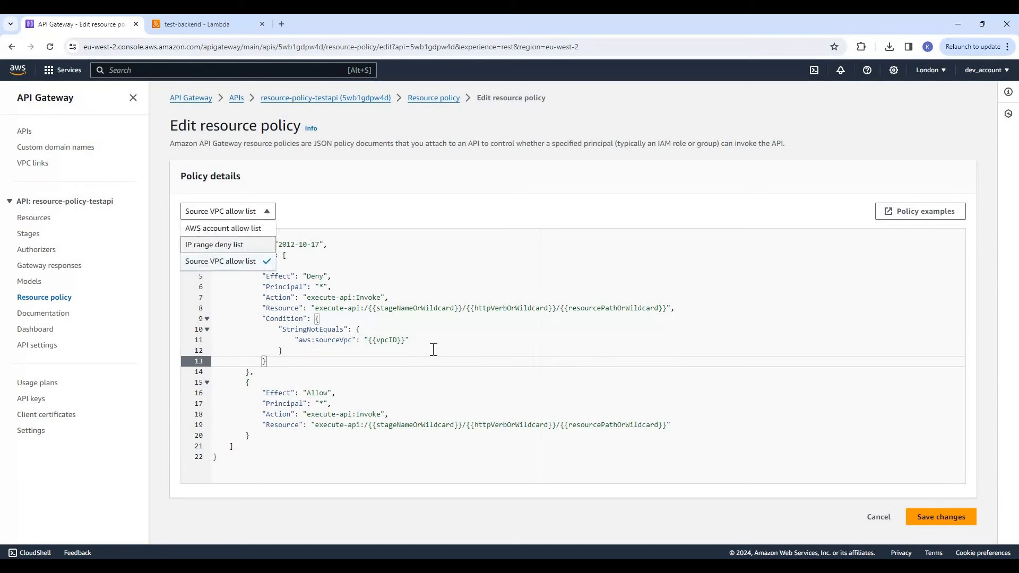
pyautogui.click(414, 395)
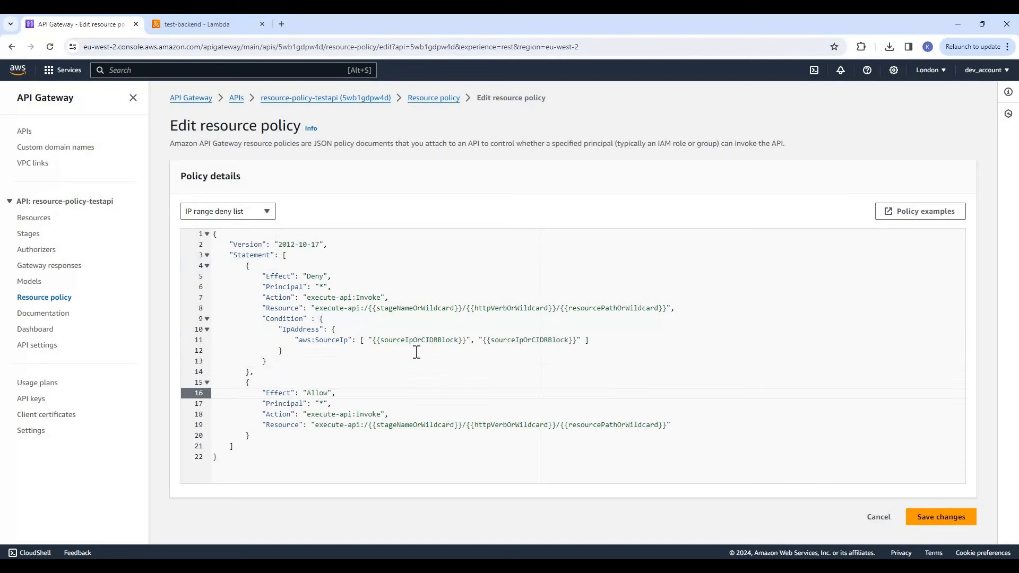
# In a duplicate of the API Gateway browser tab, open EC2's running instances and select test-instance
pyautogui.rightClick(103, 25)
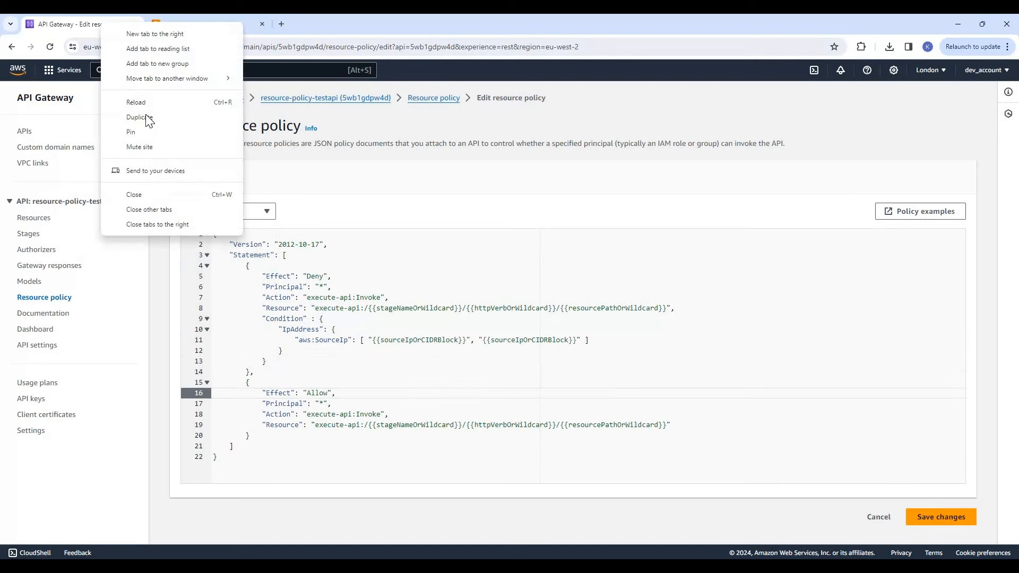
pyautogui.click(194, 117)
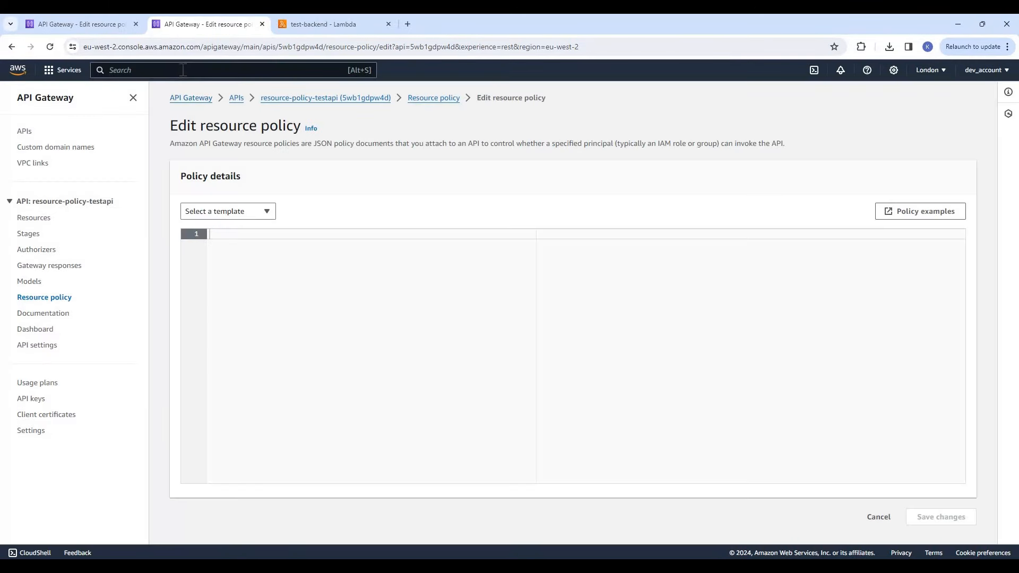
pyautogui.write('ec2')
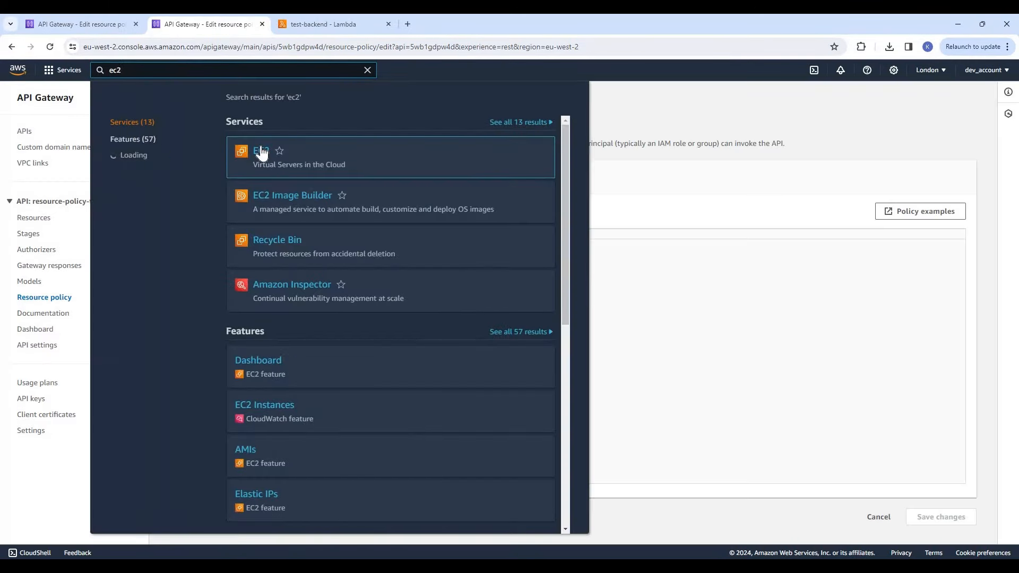
pyautogui.click(261, 152)
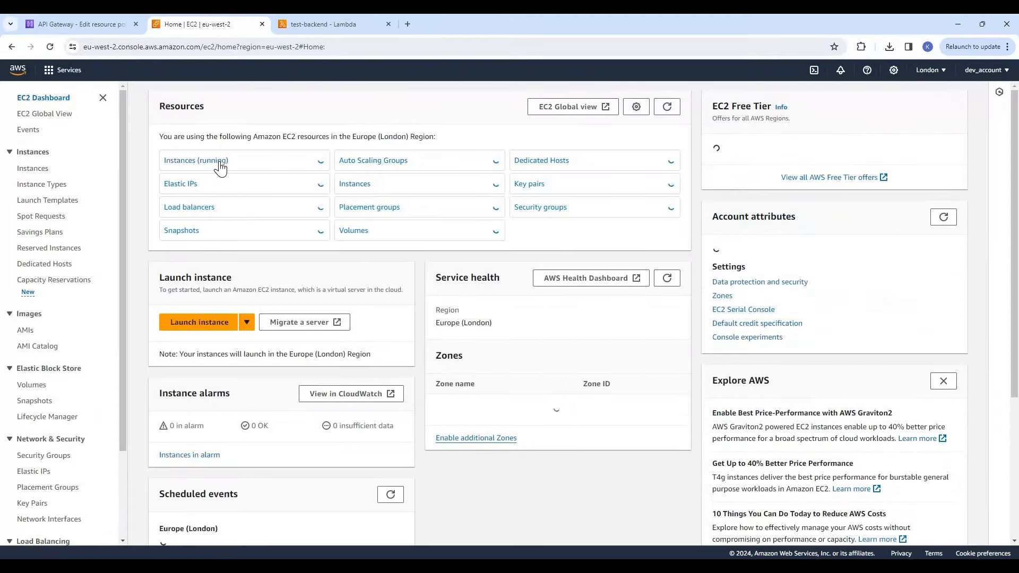
pyautogui.click(220, 168)
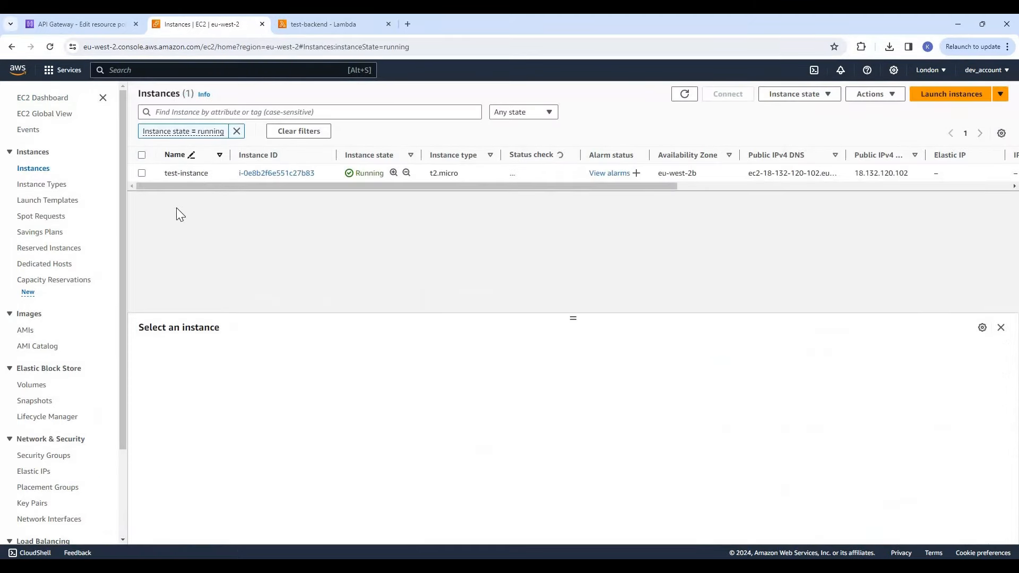
pyautogui.click(142, 173)
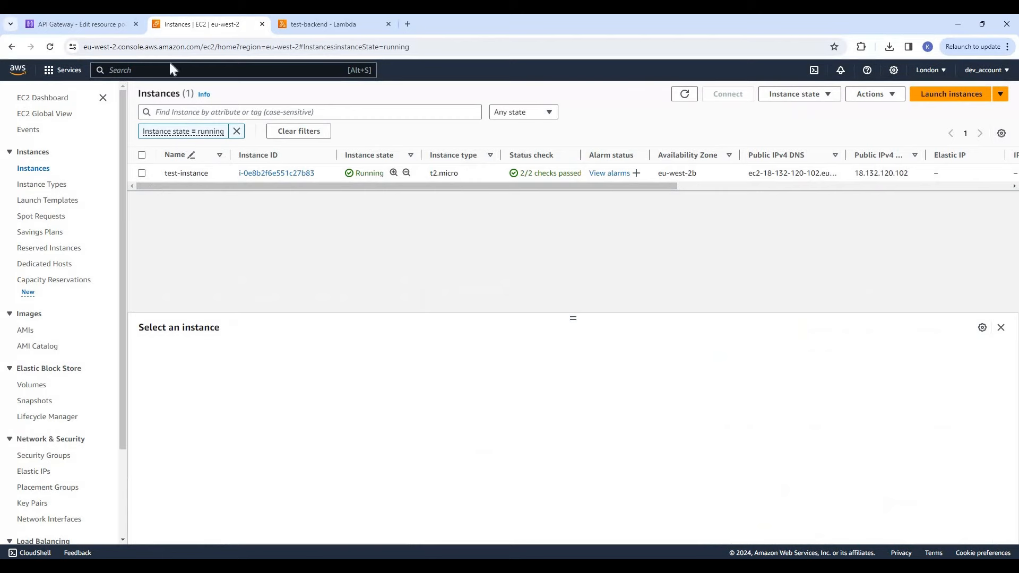
# Return to the resource policy editor and review the IP range deny list policy's Deny and Allow statements
pyautogui.click(94, 21)
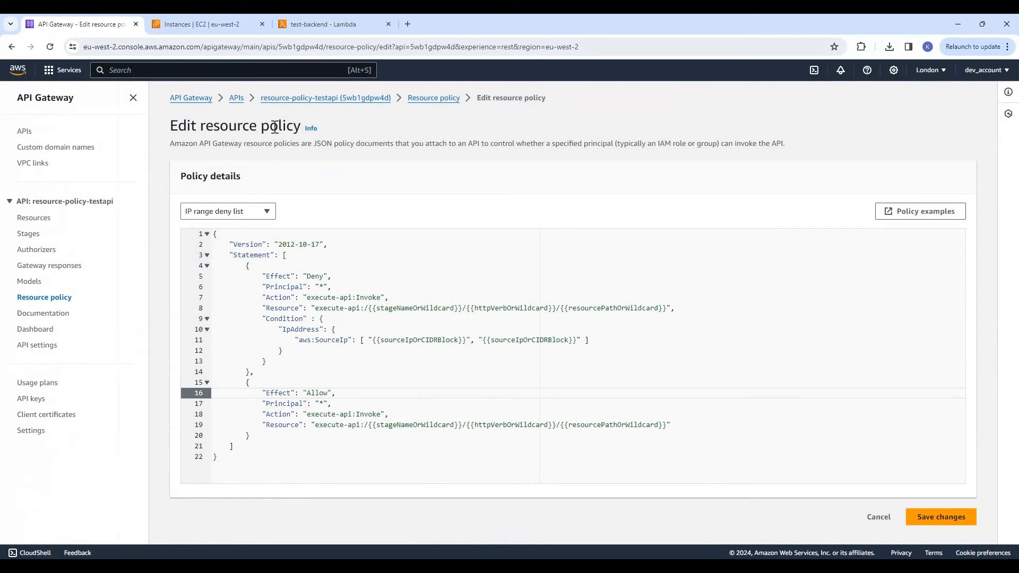
pyautogui.moveTo(170, 127); pyautogui.dragTo(293, 128)
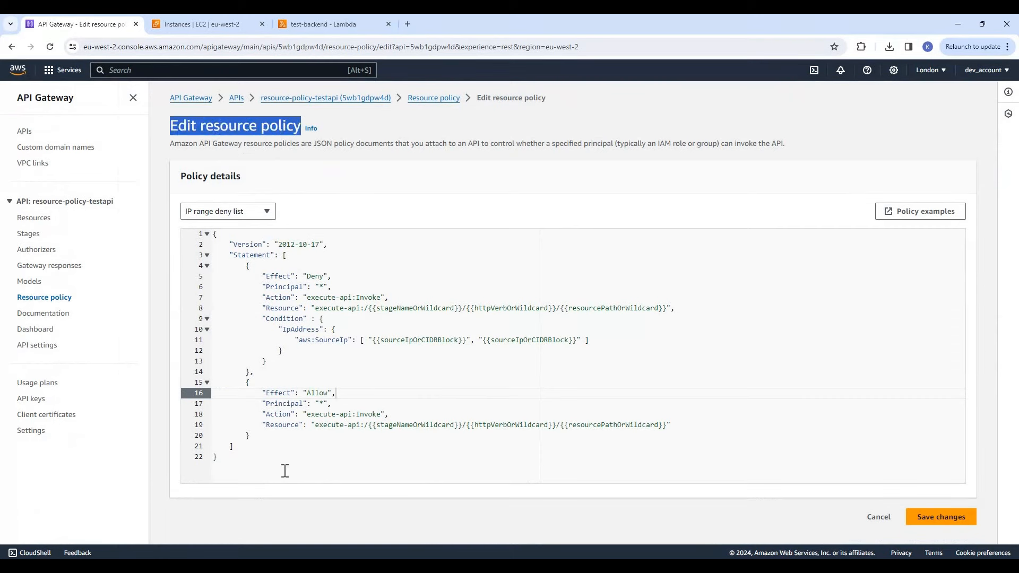
pyautogui.click(379, 289)
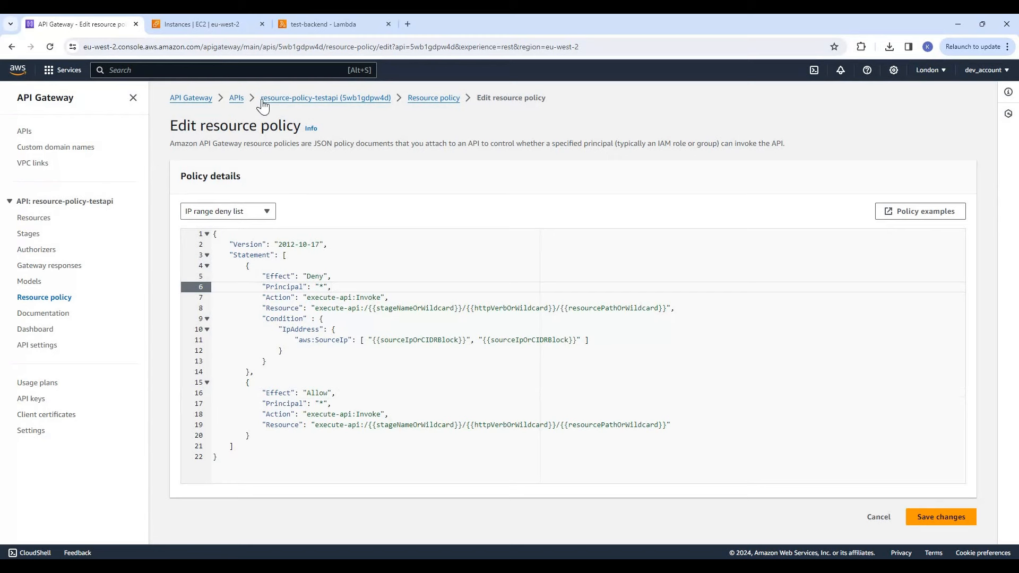
pyautogui.click(383, 370)
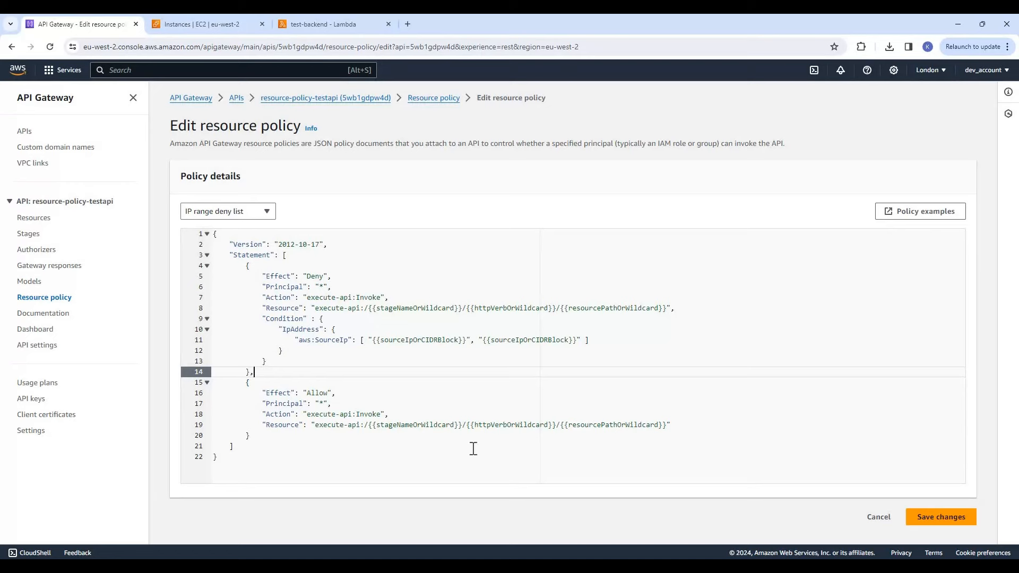
pyautogui.click(338, 457)
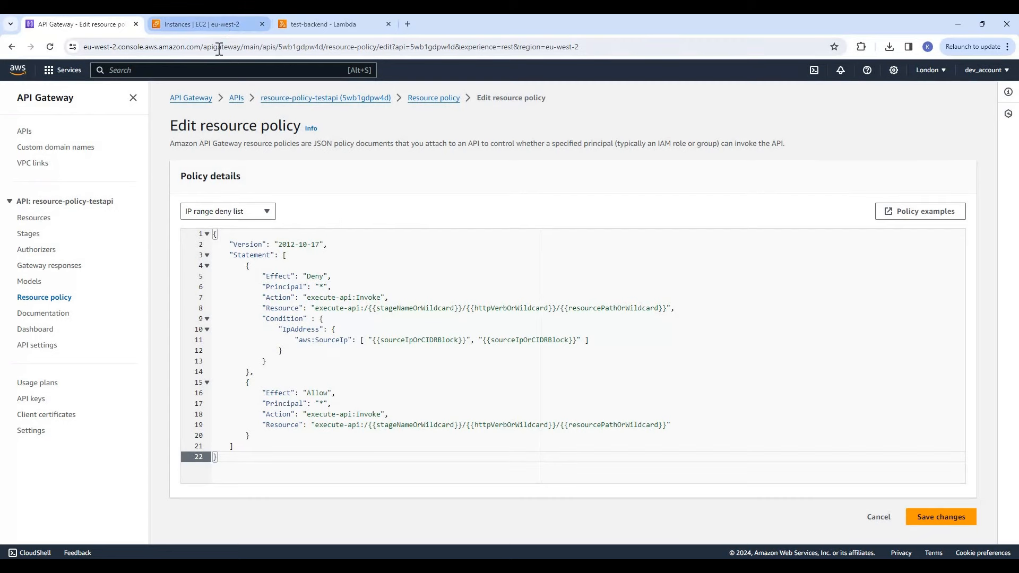
# Connect to the running EC2 test-instance in a browser-based EC2 Instance Connect session
pyautogui.click(218, 22)
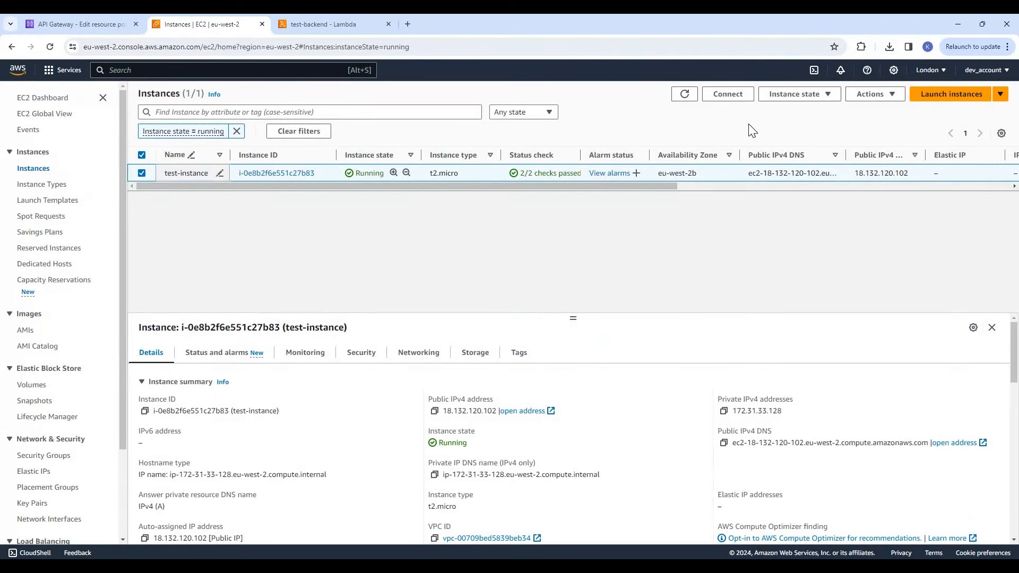
pyautogui.click(725, 97)
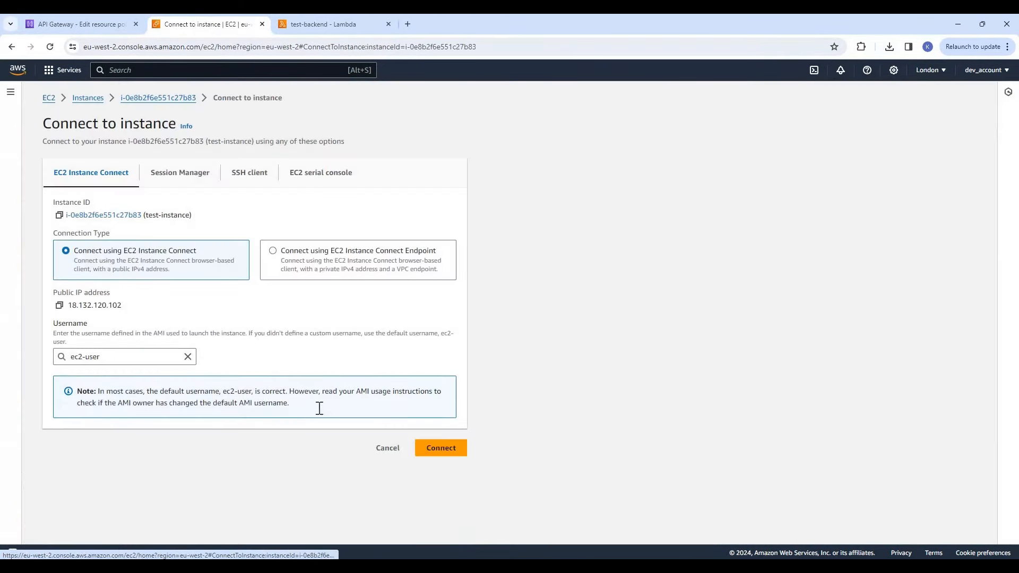
pyautogui.click(444, 449)
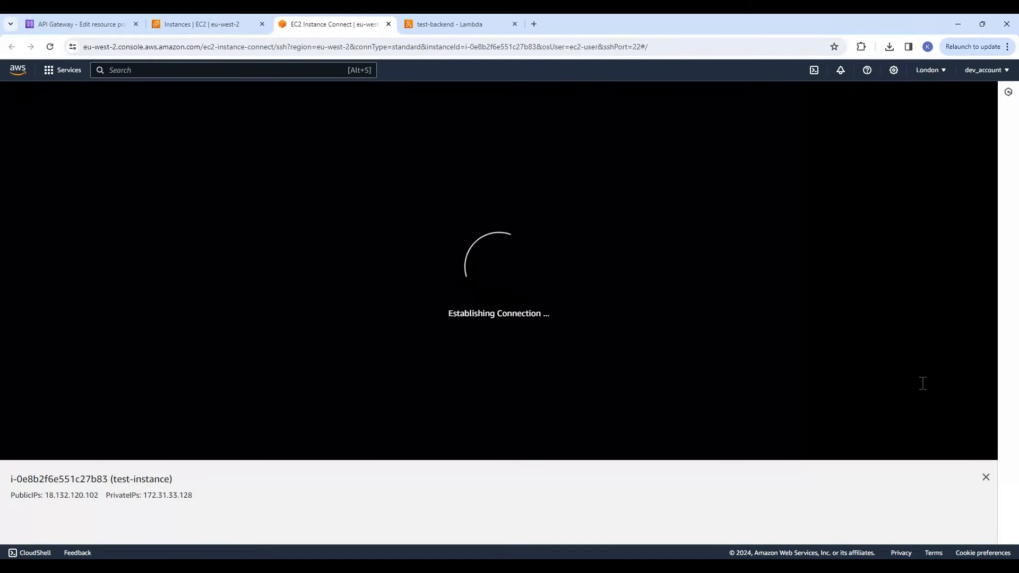
# Back in the API Gateway tab, copy the invoke URL of the GET method under /getusers in the dev stage
pyautogui.click(91, 24)
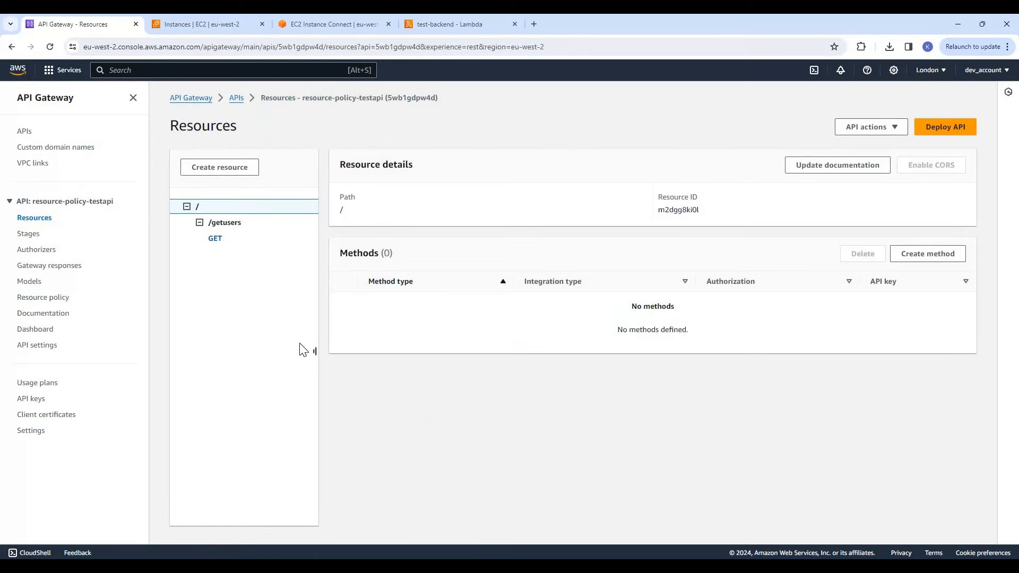
pyautogui.click(215, 238)
pyautogui.click(30, 236)
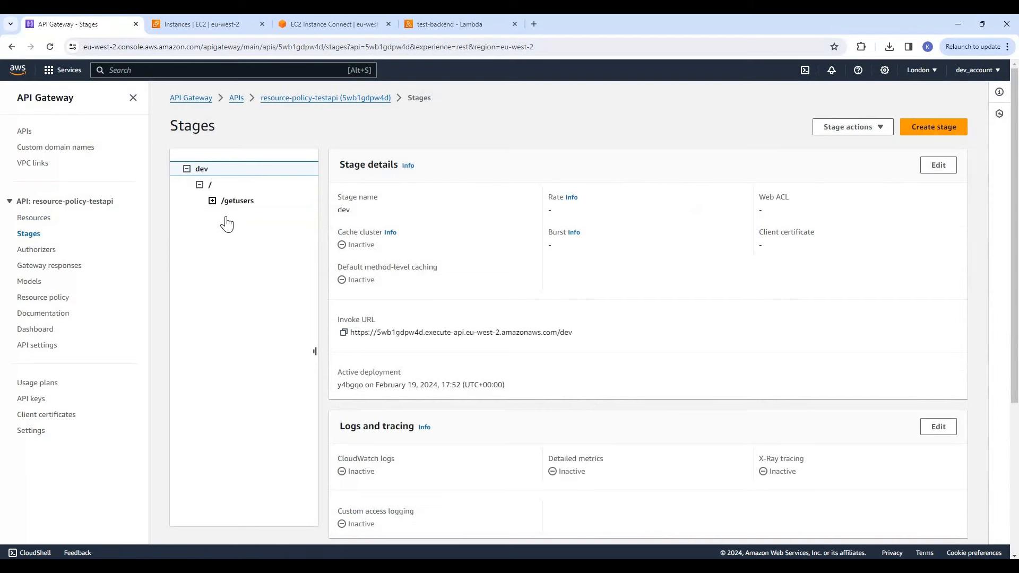
pyautogui.click(225, 217)
pyautogui.click(346, 272)
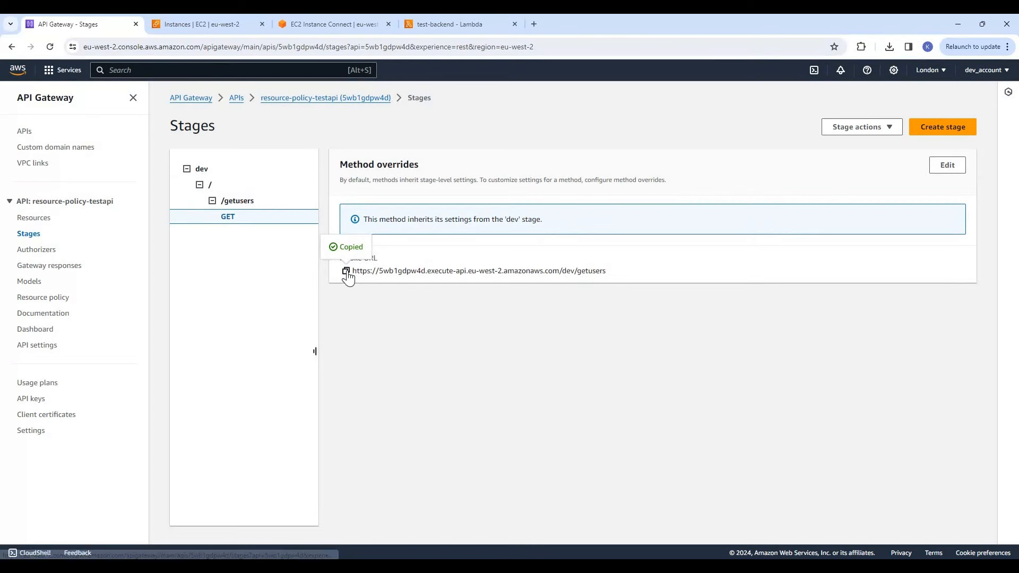
# In the EC2 Instance Connect terminal, run curl against the copied /dev/getusers invoke URL
pyautogui.click(312, 28)
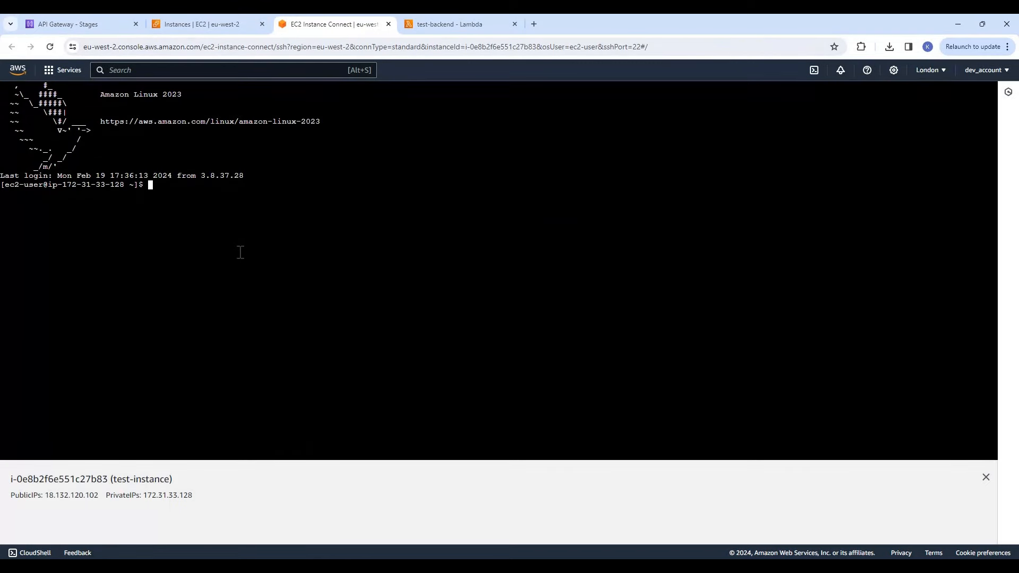
pyautogui.write('crul')
pyautogui.press('BackSpace')
pyautogui.press('BackSpace')
pyautogui.press('BackSpace')
pyautogui.press('BackSpace')
pyautogui.write('url')
pyautogui.rightClick(240, 253)
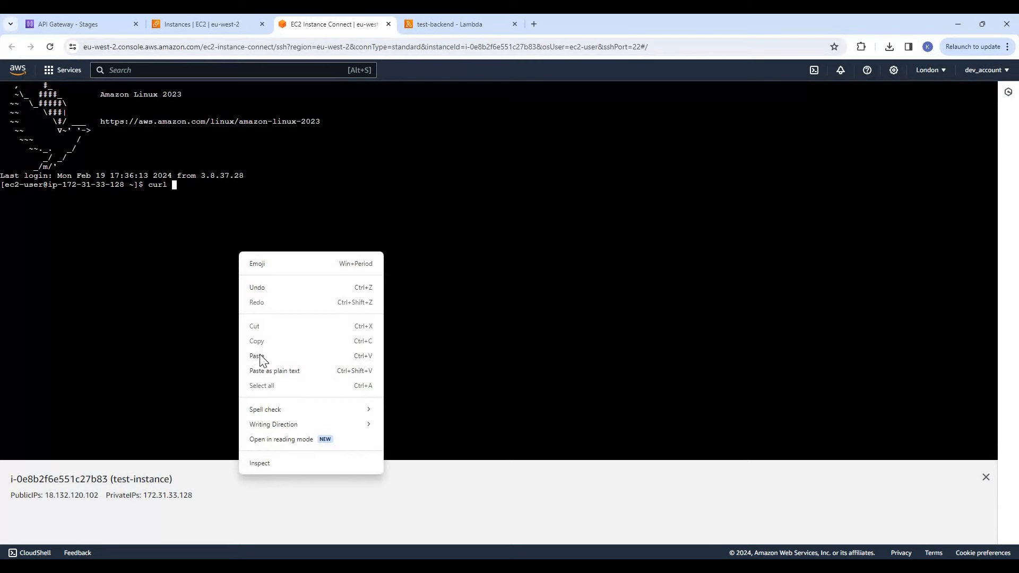
pyautogui.press('Return')
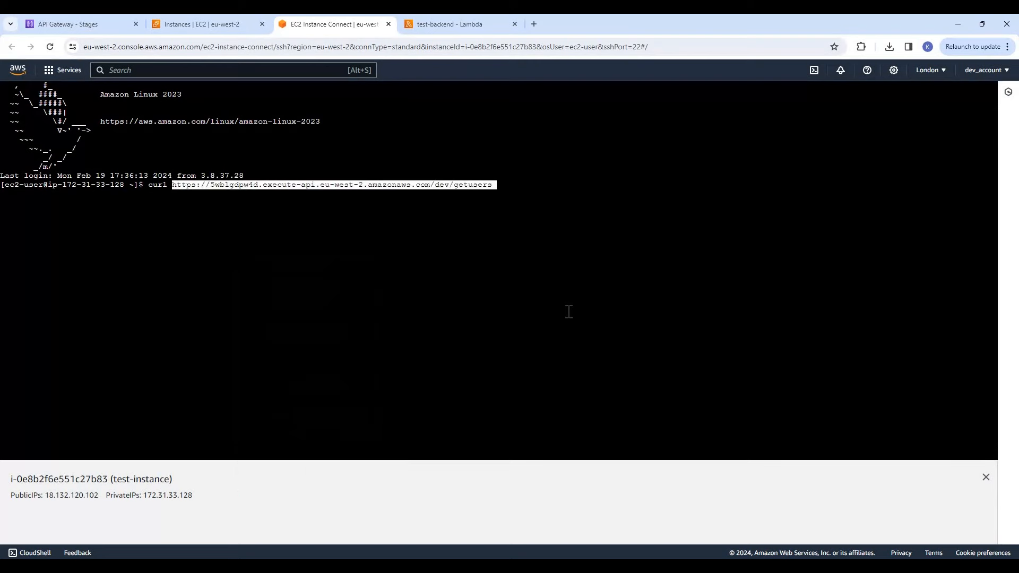
pyautogui.press('Return')
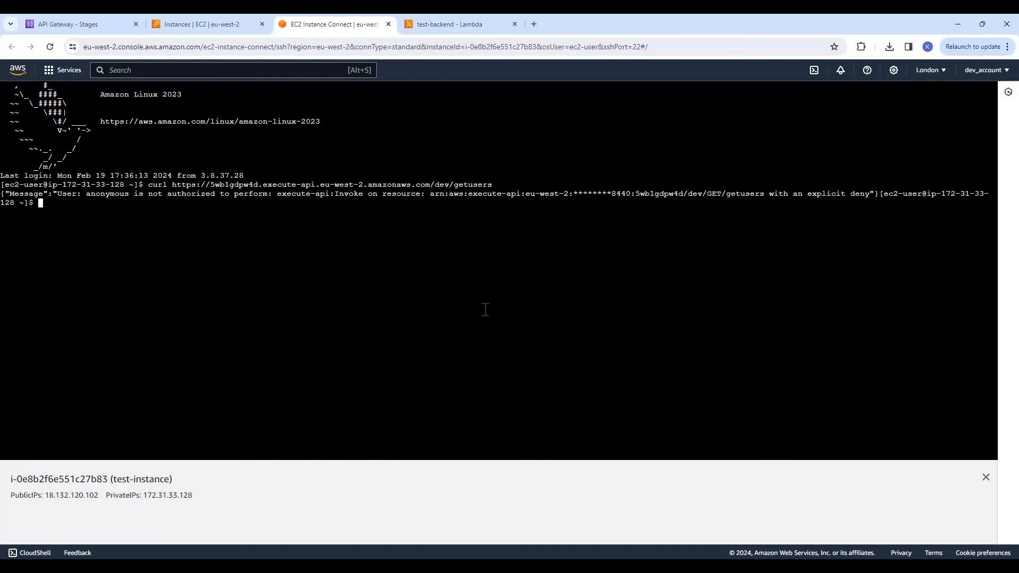
# Repeat the same curl request to the /dev/getusers URL two more times
pyautogui.press('Up')
pyautogui.press('Return')
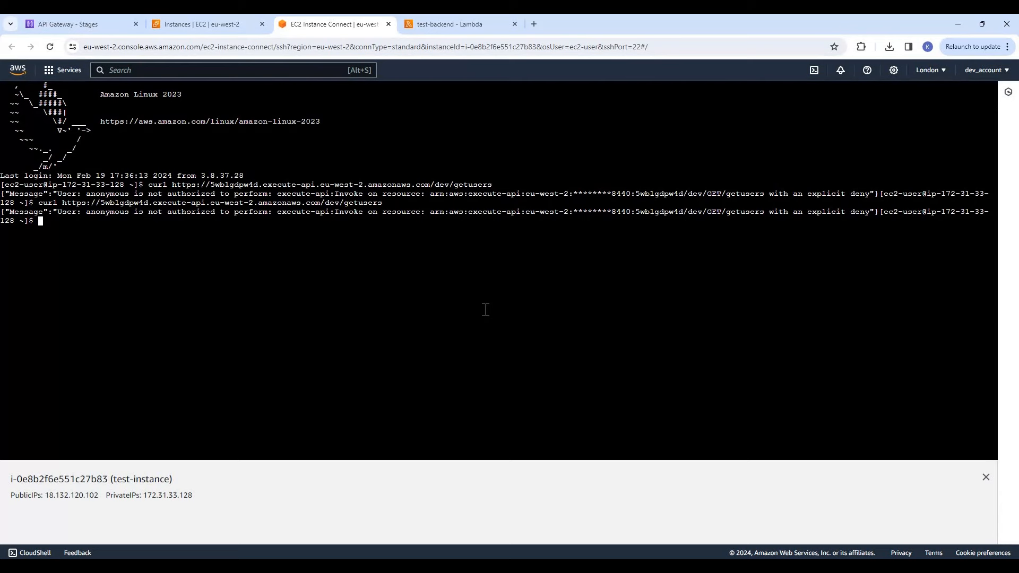
pyautogui.press('Up')
pyautogui.press('Return')
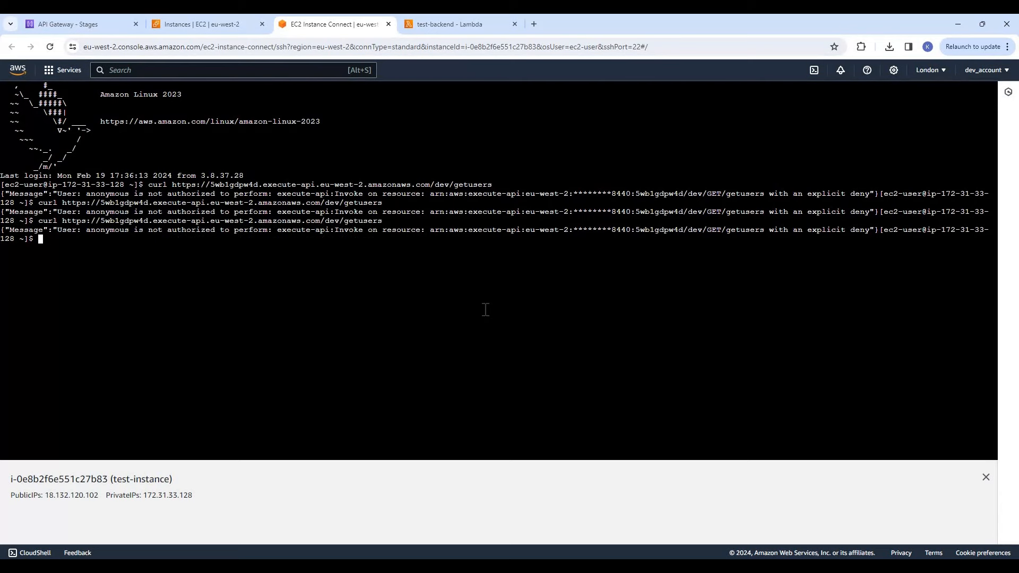
# Clear the terminal and run curl against the /dev/getusers invoke URL again
pyautogui.write('cls')
pyautogui.press('Return')
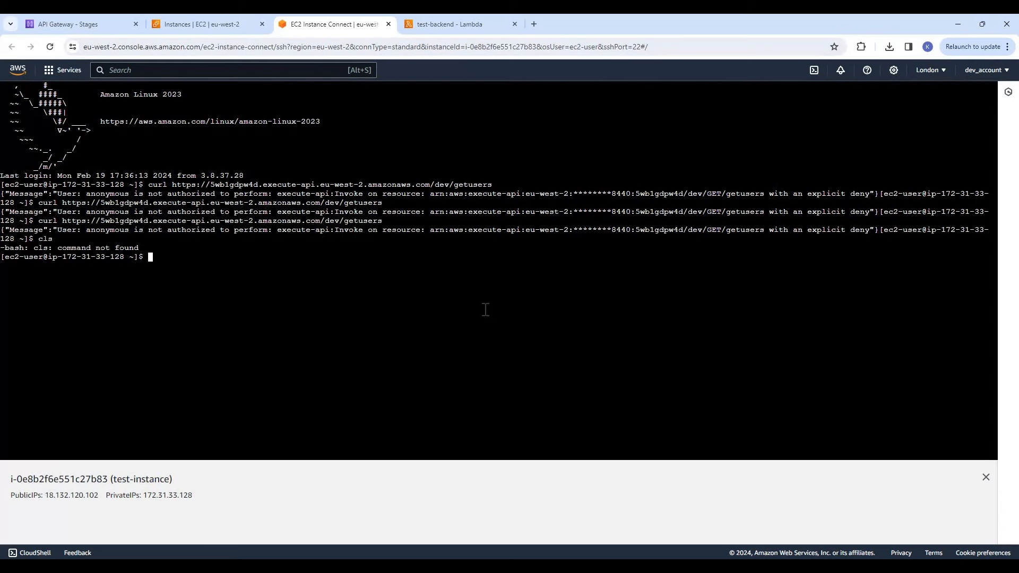
pyautogui.write('clear')
pyautogui.press('Return')
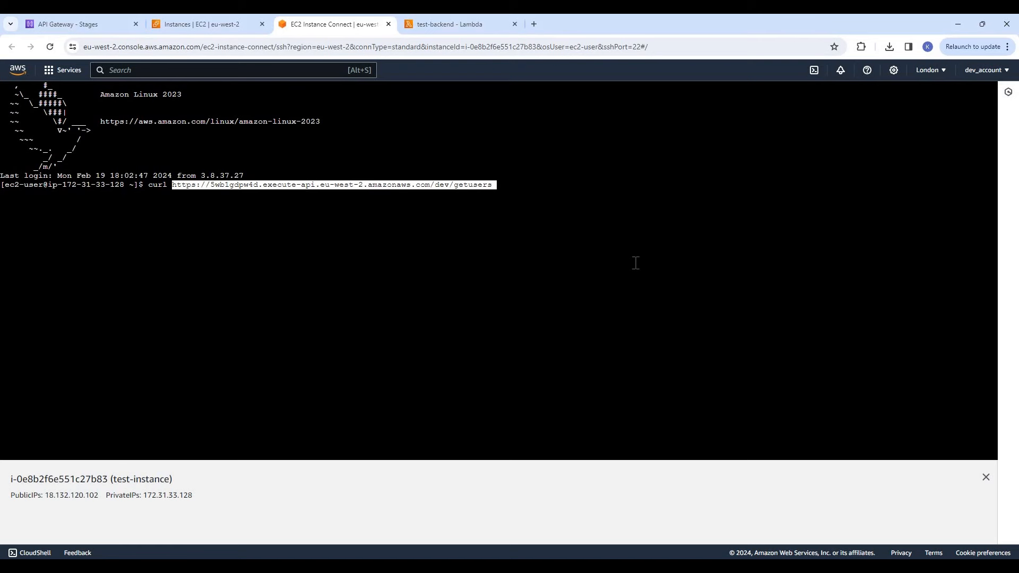
pyautogui.press('Return')
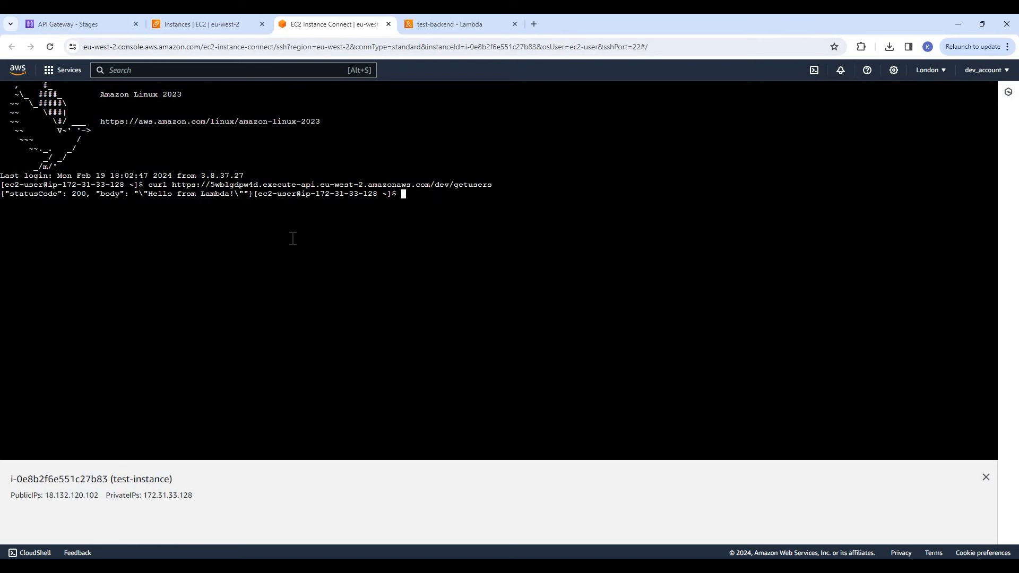
# Examine the status code and body of the JSON response returned by the curl request
pyautogui.moveTo(1, 194); pyautogui.dragTo(254, 196)
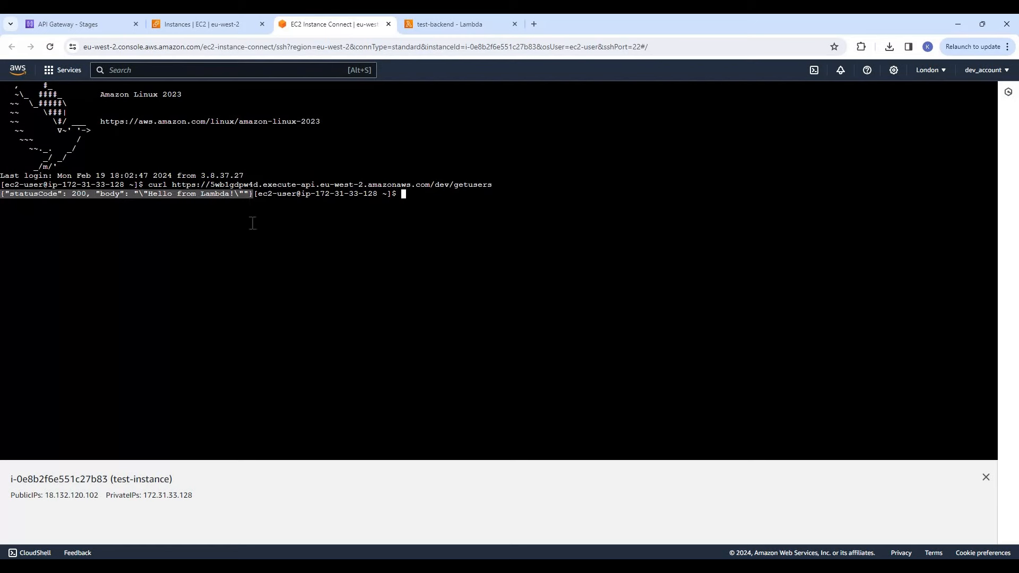
pyautogui.click(241, 217)
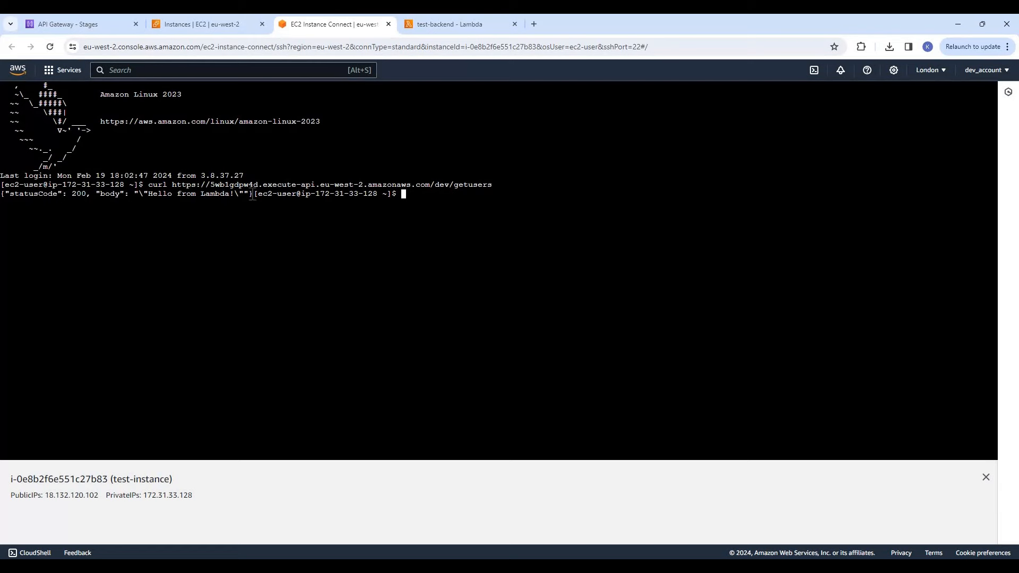
pyautogui.moveTo(253, 194); pyautogui.dragTo(1, 195)
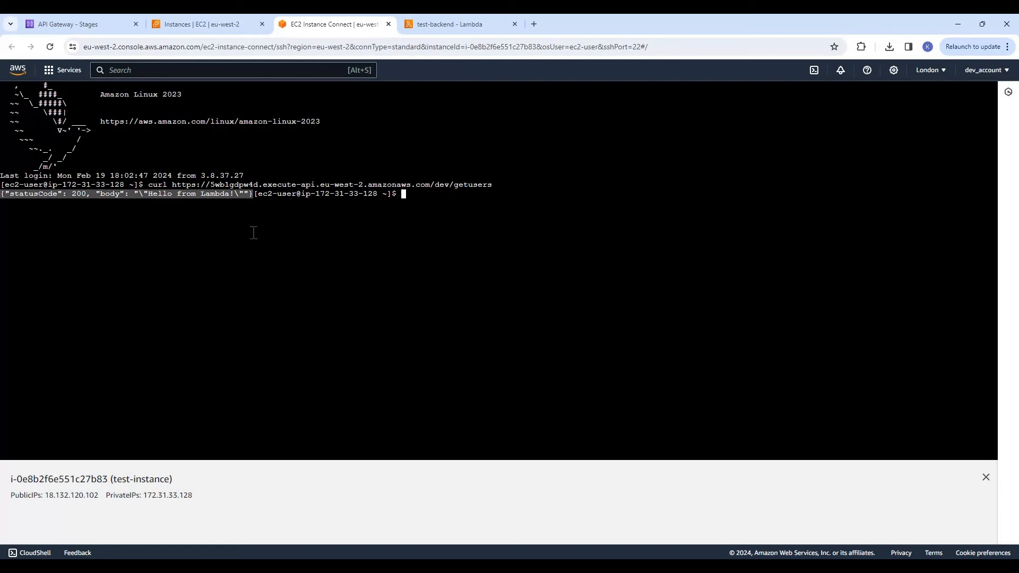
pyautogui.click(305, 241)
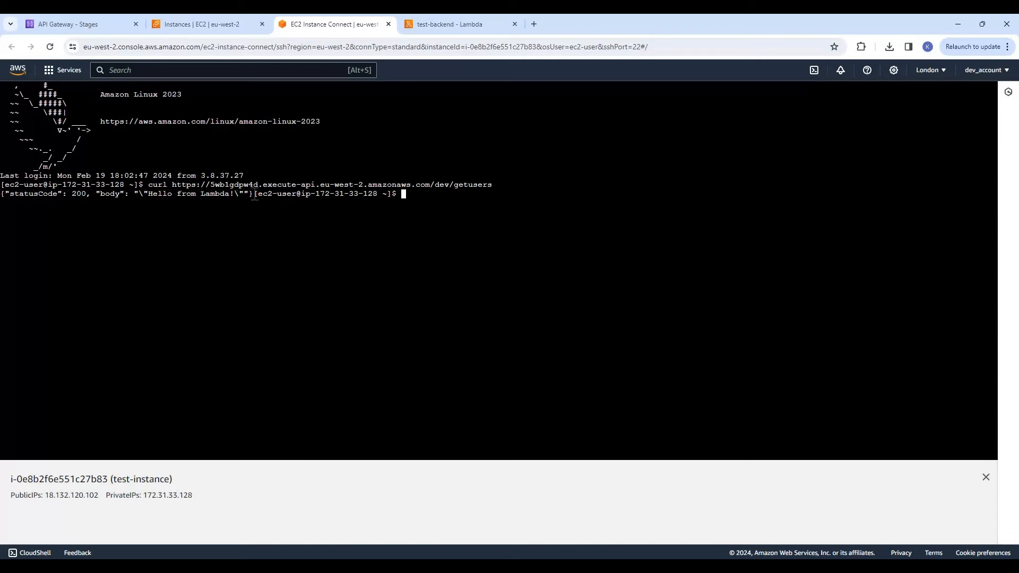
pyautogui.moveTo(253, 194); pyautogui.dragTo(2, 193)
pyautogui.click(318, 127)
# Select test-instance in the EC2 instances list and copy its public IPv4 address
pyautogui.click(202, 26)
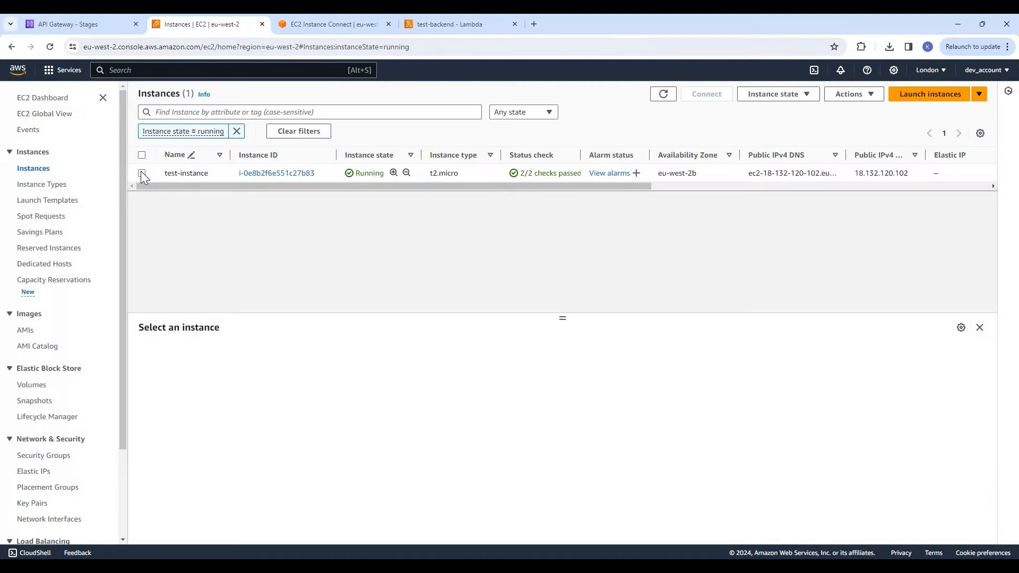
pyautogui.click(142, 173)
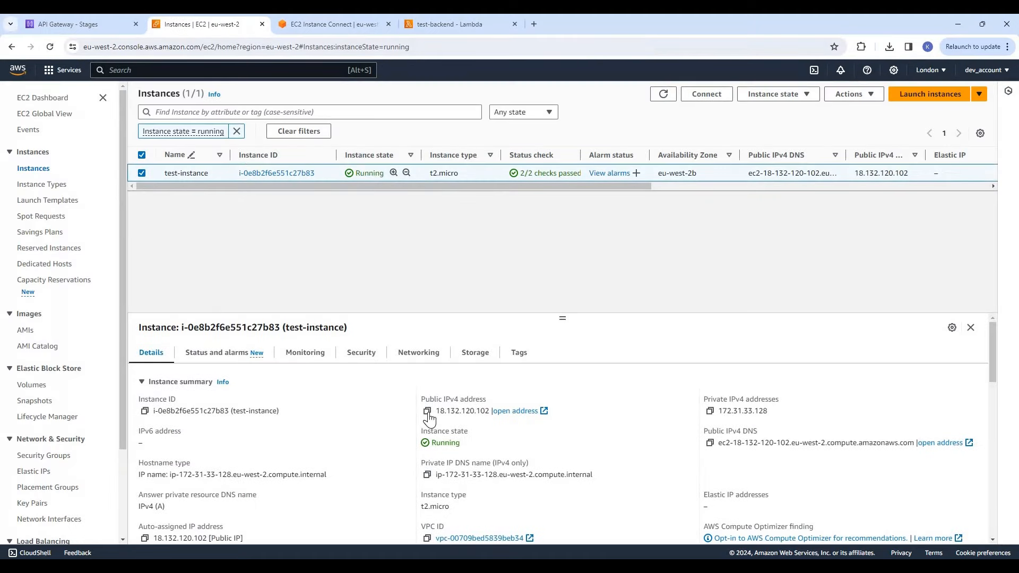
pyautogui.click(427, 411)
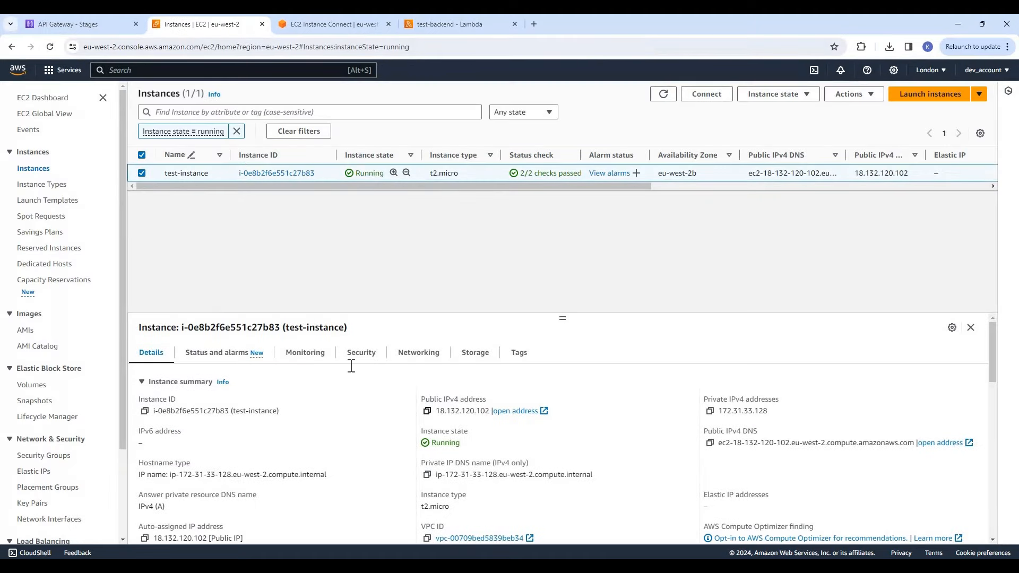
# Start a new resource policy for resource-policy-testapi from the IP range deny list template
pyautogui.click(78, 23)
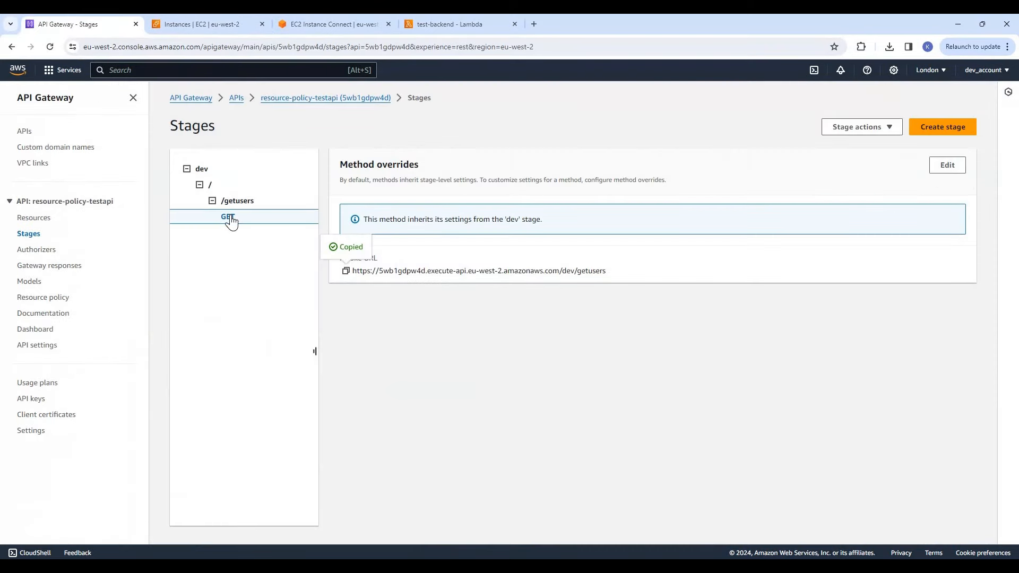
pyautogui.click(43, 303)
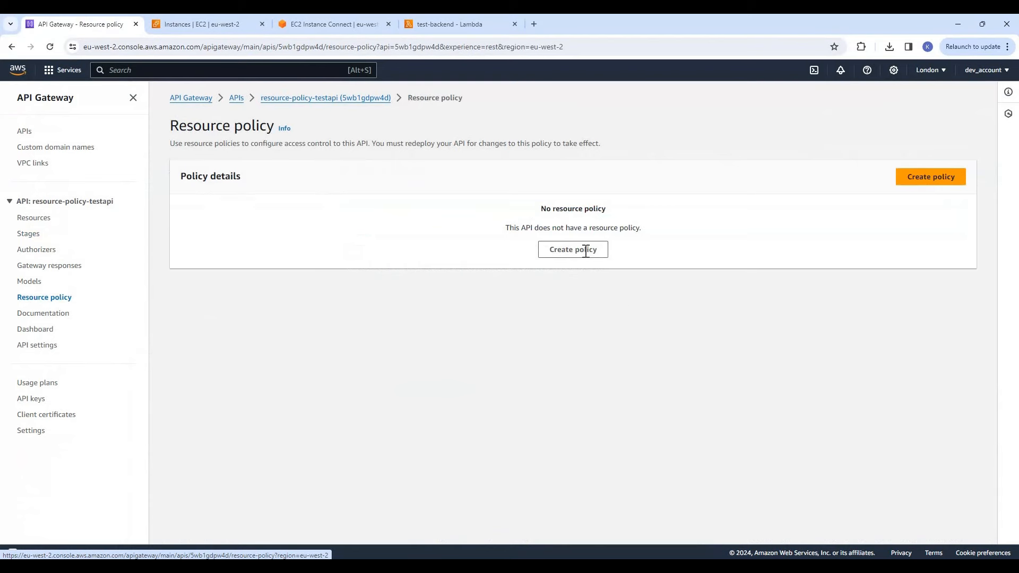
pyautogui.click(586, 250)
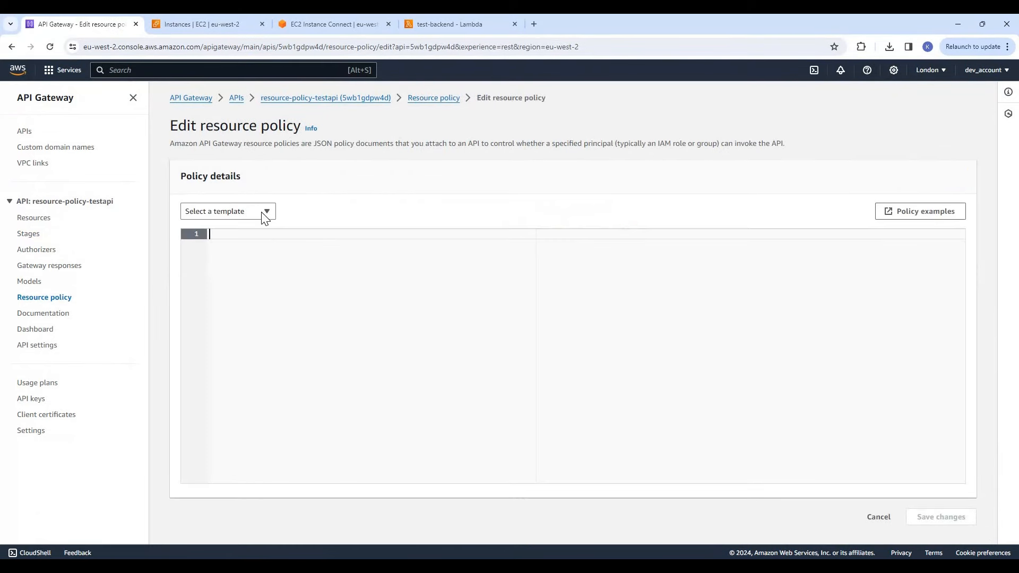
pyautogui.click(228, 212)
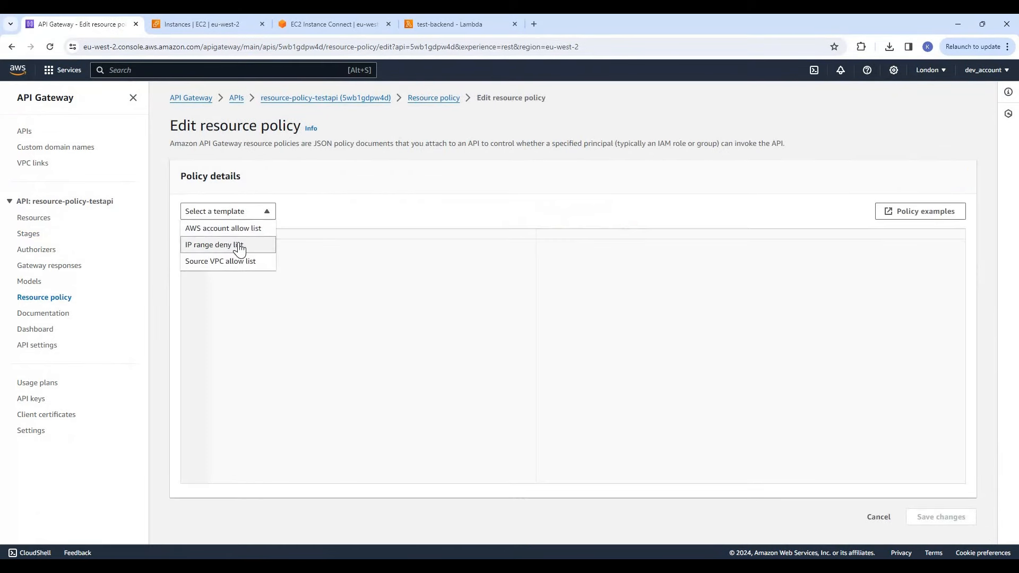
pyautogui.click(437, 352)
pyautogui.click(452, 401)
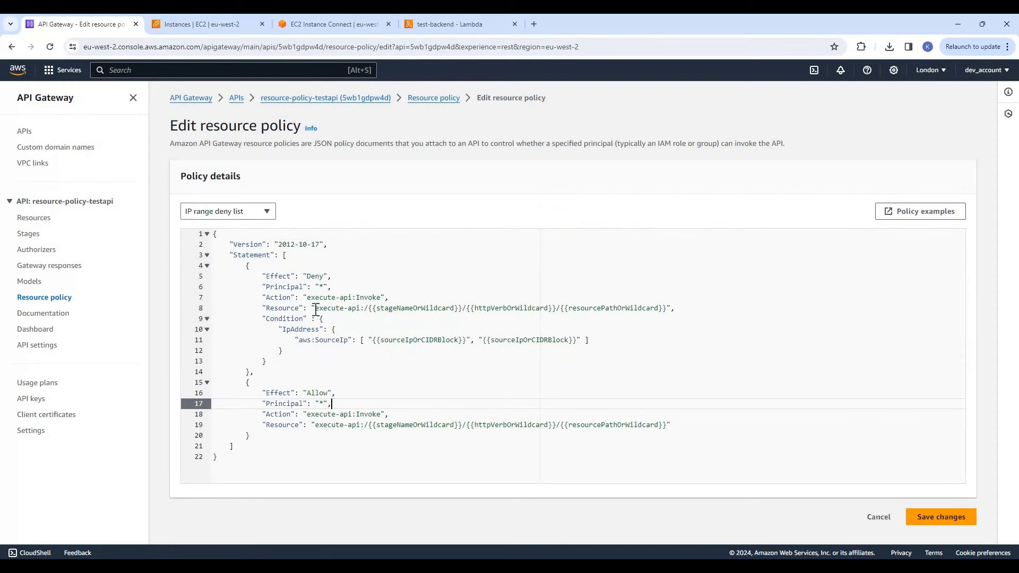
# Replace the {{stageNameOrWildcard}} placeholder in the Deny statement's Resource with dev
pyautogui.moveTo(316, 309); pyautogui.dragTo(484, 310)
pyautogui.click(459, 330)
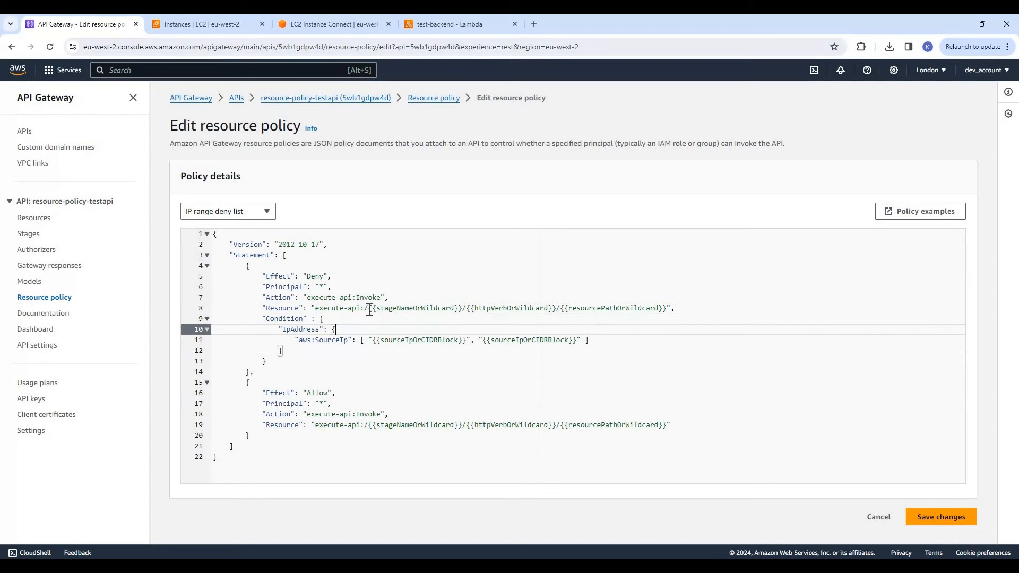
pyautogui.click(388, 299)
pyautogui.moveTo(370, 309); pyautogui.dragTo(464, 309)
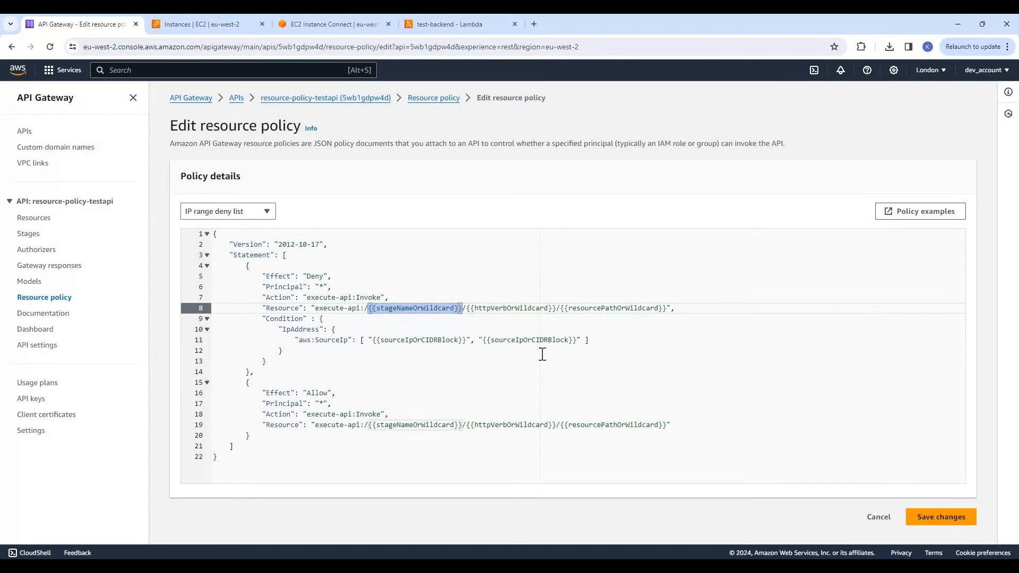
pyautogui.write('dev')
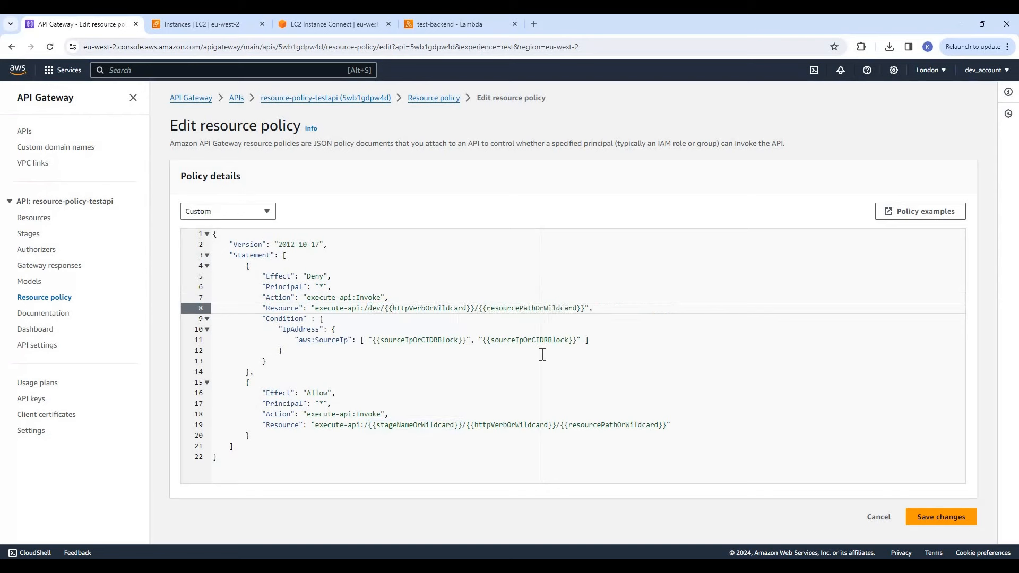
# Replace the {{httpVerbOrWildcard}} placeholder in the Deny statement's Resource with GET
pyautogui.press('Right')
pyautogui.hotkey('shift', 'Left')
pyautogui.hotkey('shift', 'Left')
pyautogui.hotkey('shift', 'Left')
pyautogui.press('Right')
pyautogui.press('Right')
pyautogui.press('Right')
pyautogui.press('Right')
pyautogui.hotkey('shift', 'Right')
pyautogui.hotkey('shift', 'Right')
pyautogui.hotkey('shift', 'Right')
pyautogui.hotkey('shift', 'Right')
pyautogui.hotkey('shift', 'Right')
pyautogui.hotkey('shift', 'Right')
pyautogui.hotkey('shift', 'Right')
pyautogui.hotkey('shift', 'Right')
pyautogui.hotkey('shift', 'Right')
pyautogui.hotkey('shift', 'Right')
pyautogui.hotkey('shift', 'Right')
pyautogui.hotkey('shift', 'Right')
pyautogui.hotkey('shift', 'Right')
pyautogui.hotkey('shift', 'Right')
pyautogui.hotkey('shift', 'Right')
pyautogui.hotkey('shift', 'Right')
pyautogui.hotkey('shift', 'Right')
pyautogui.hotkey('shift', 'Right')
pyautogui.hotkey('shift', 'Right')
pyautogui.hotkey('shift', 'Right')
pyautogui.hotkey('shift', 'Right')
pyautogui.hotkey('shift', 'Right')
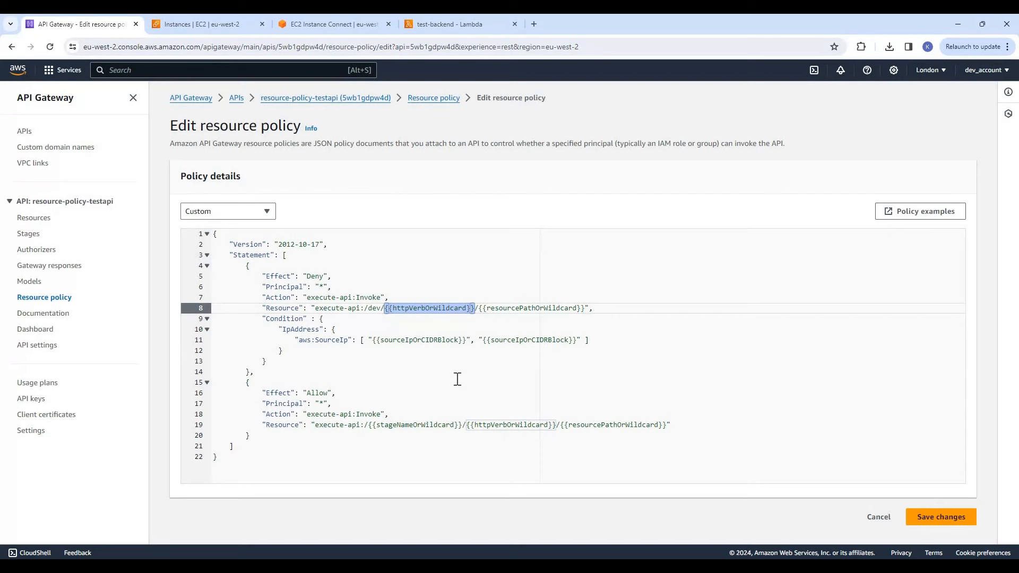
pyautogui.write('GET')
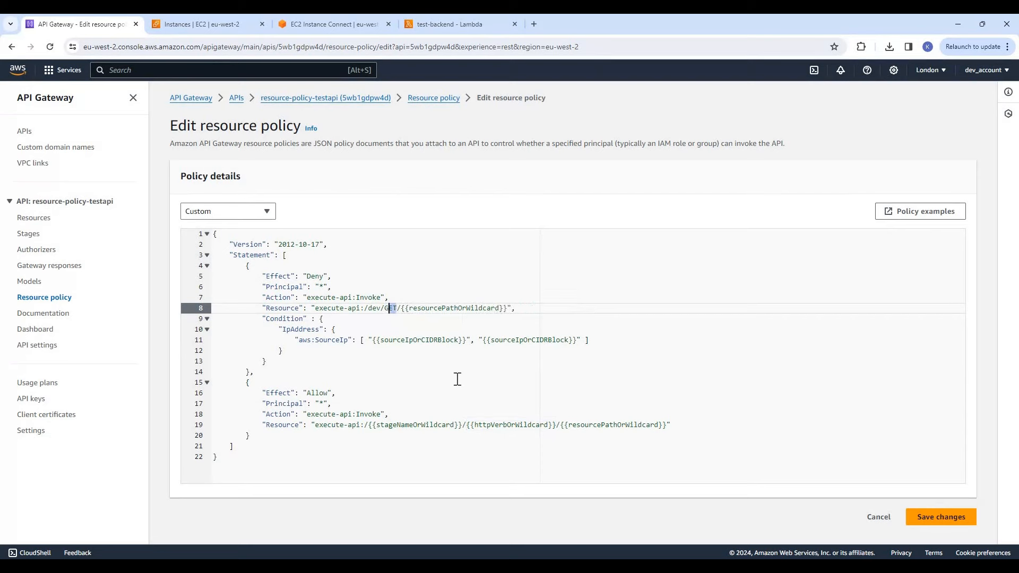
# Replace the {{resourcePathOrWildcard}} placeholder in the Deny statement's Resource with getusers
pyautogui.press('Right')
pyautogui.press('Right')
pyautogui.hotkey('shift', 'Right')
pyautogui.hotkey('shift', 'Right')
pyautogui.hotkey('shift', 'Right')
pyautogui.hotkey('shift', 'Right')
pyautogui.hotkey('shift', 'Right')
pyautogui.hotkey('shift', 'Right')
pyautogui.hotkey('shift', 'Right')
pyautogui.hotkey('shift', 'Right')
pyautogui.hotkey('shift', 'Right')
pyautogui.hotkey('shift', 'Right')
pyautogui.hotkey('shift', 'Right')
pyautogui.hotkey('shift', 'Right')
pyautogui.hotkey('shift', 'Right')
pyautogui.hotkey('shift', 'Right')
pyautogui.hotkey('shift', 'Right')
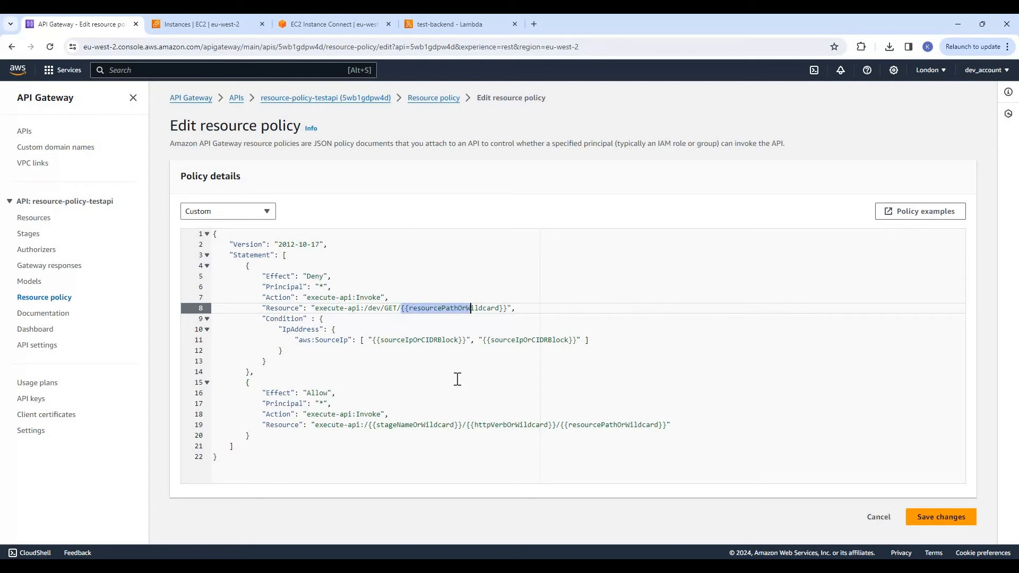
pyautogui.hotkey('shift', 'Right')
pyautogui.hotkey('shift', 'Right')
pyautogui.hotkey('shift', 'Right')
pyautogui.hotkey('shift', 'Right')
pyautogui.hotkey('shift', 'Right')
pyautogui.hotkey('shift', 'Right')
pyautogui.hotkey('shift', 'Right')
pyautogui.hotkey('shift', 'Right')
pyautogui.hotkey('shift', 'Right')
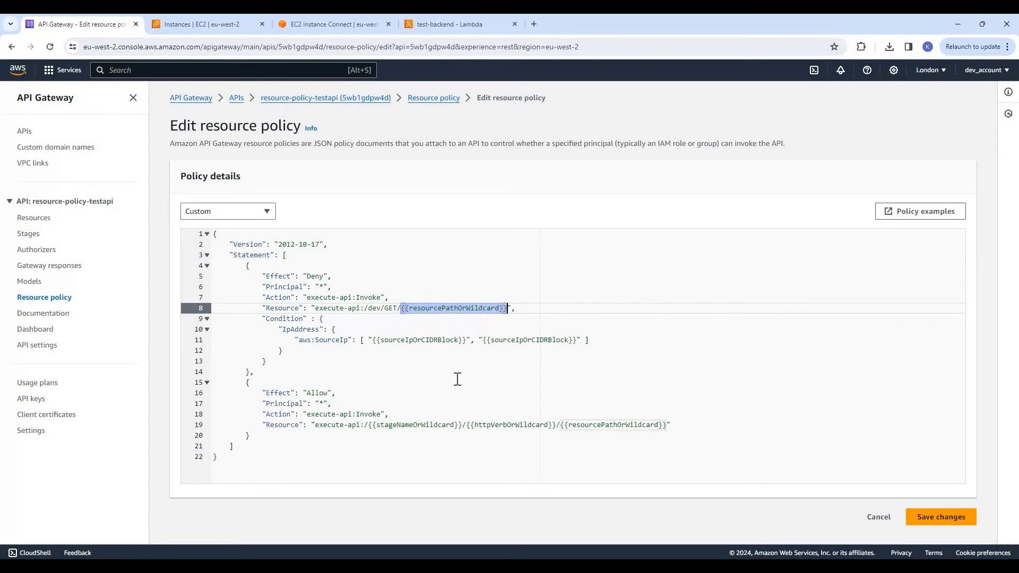
pyautogui.write('getuser')
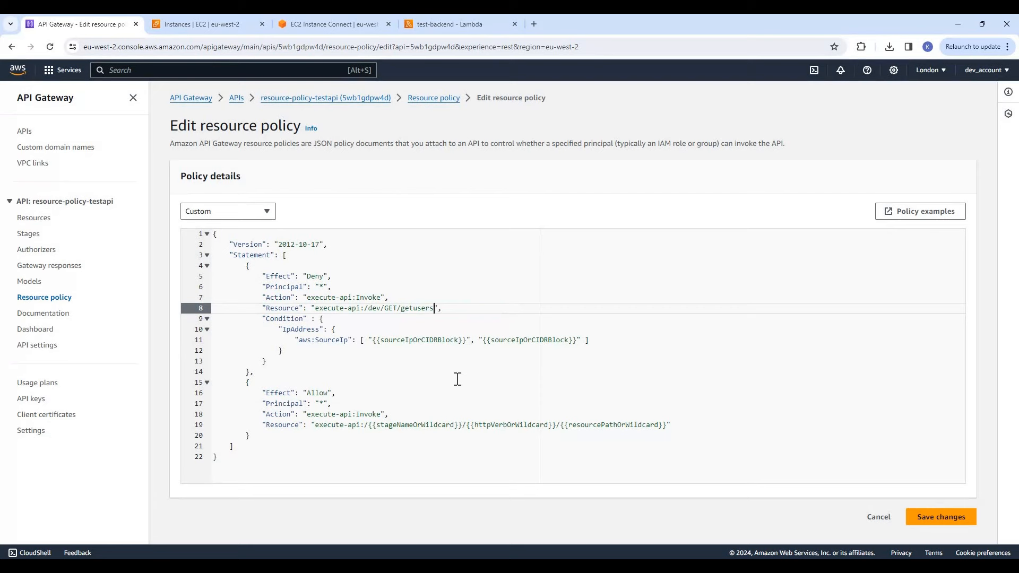
# Remove the second {{sourceIpOrCIDRBlock}} entry from the aws:SourceIp list in the Deny statement's condition
pyautogui.press('Down')
pyautogui.press('Down')
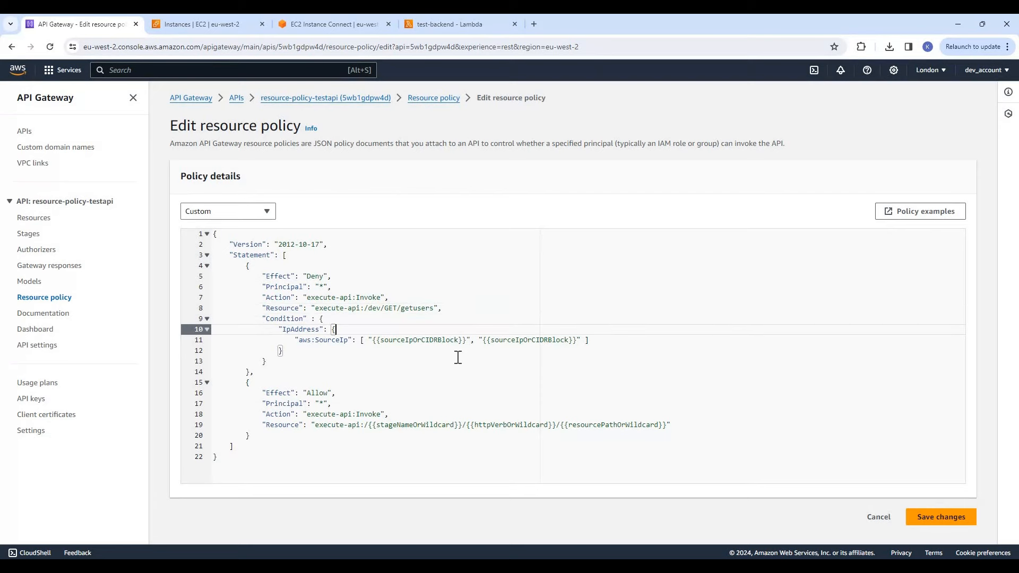
pyautogui.click(290, 319)
pyautogui.doubleClick(304, 330)
pyautogui.click(343, 341)
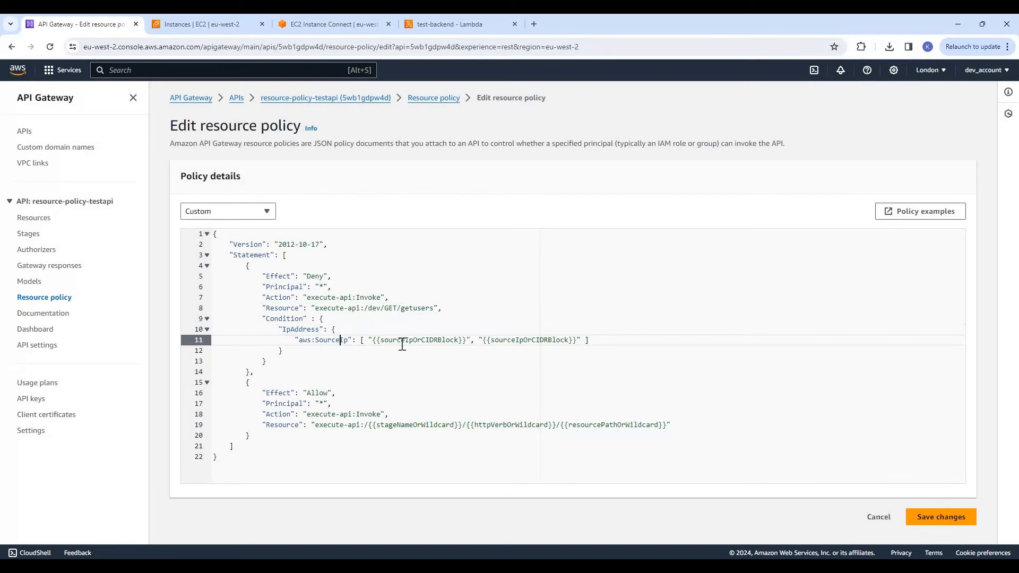
pyautogui.moveTo(374, 340); pyautogui.dragTo(466, 340)
pyautogui.moveTo(581, 338); pyautogui.dragTo(472, 340)
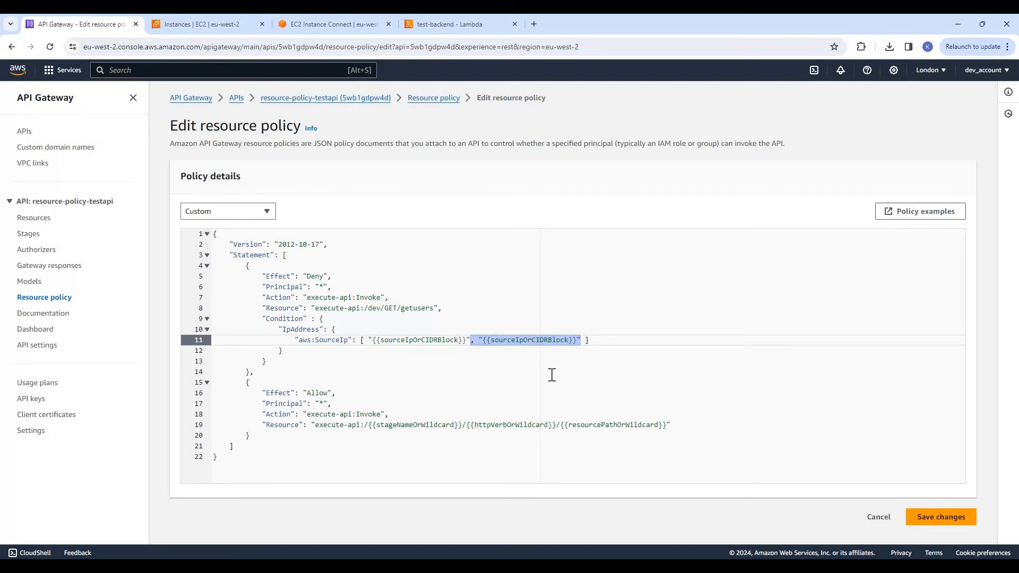
pyautogui.press('BackSpace')
# Replace the remaining {{sourceIpOrCIDRBlock}} placeholder in aws:SourceIp with the test instance's public IP, 18.132.120.102
pyautogui.press('Left')
pyautogui.hotkey('shift', 'Left')
pyautogui.hotkey('shift', 'Left')
pyautogui.hotkey('shift', 'Left')
pyautogui.hotkey('shift', 'Left')
pyautogui.hotkey('shift', 'Left')
pyautogui.hotkey('shift', 'Left')
pyautogui.hotkey('shift', 'Left')
pyautogui.hotkey('shift', 'Left')
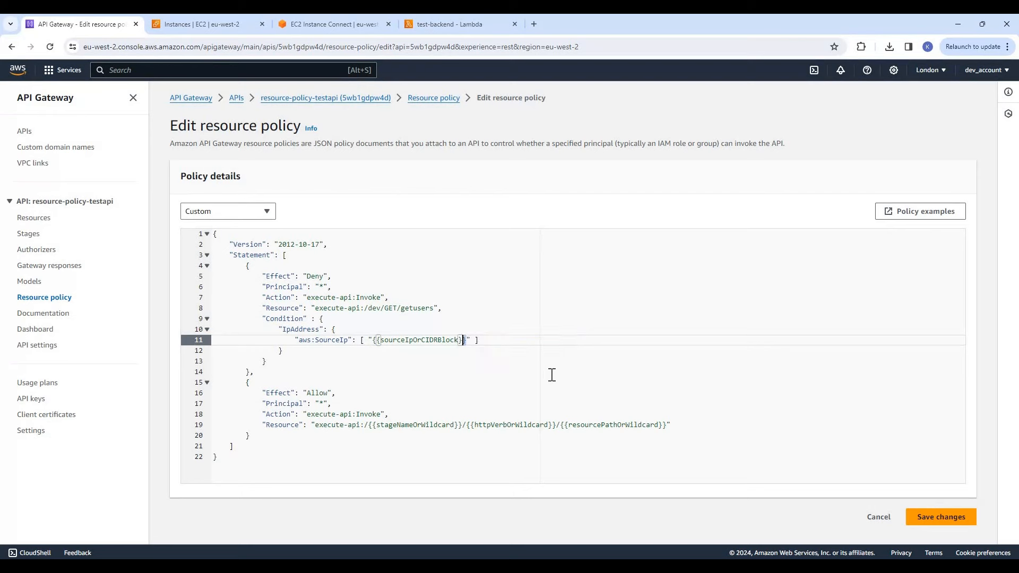
pyautogui.hotkey('shift', 'Left')
pyautogui.hotkey('shift', 'Left')
pyautogui.hotkey('shift', 'Left')
pyautogui.hotkey('shift', 'Left')
pyautogui.hotkey('shift', 'Left')
pyautogui.hotkey('shift', 'Left')
pyautogui.hotkey('shift', 'Left')
pyautogui.hotkey('shift', 'Left')
pyautogui.hotkey('shift', 'Left')
pyautogui.hotkey('shift', 'Left')
pyautogui.hotkey('shift', 'Left')
pyautogui.hotkey('shift', 'Left')
pyautogui.hotkey('shift', 'Left')
pyautogui.hotkey('shift', 'Left')
pyautogui.hotkey('shift', 'Left')
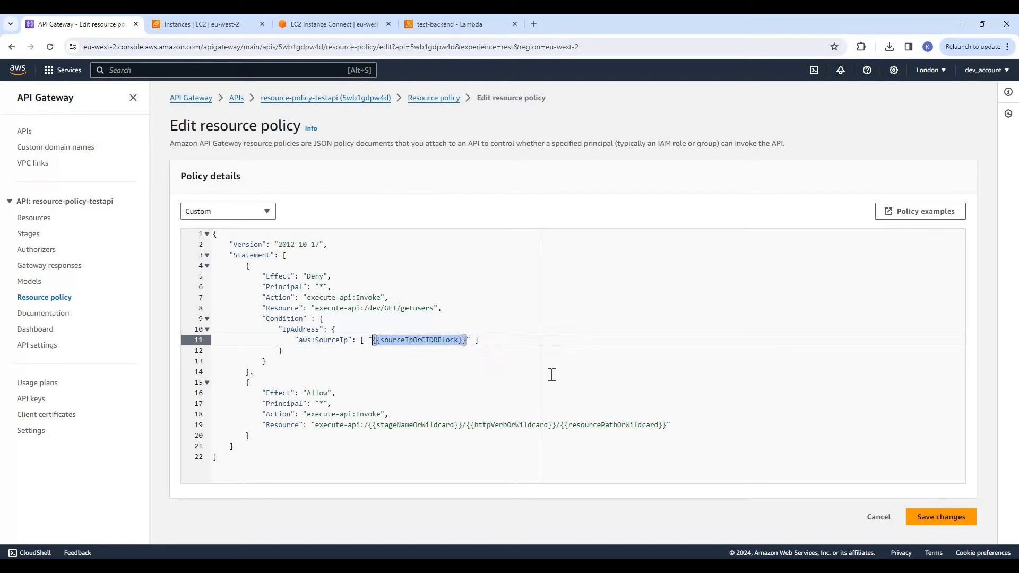
pyautogui.write('18.132.120.102')
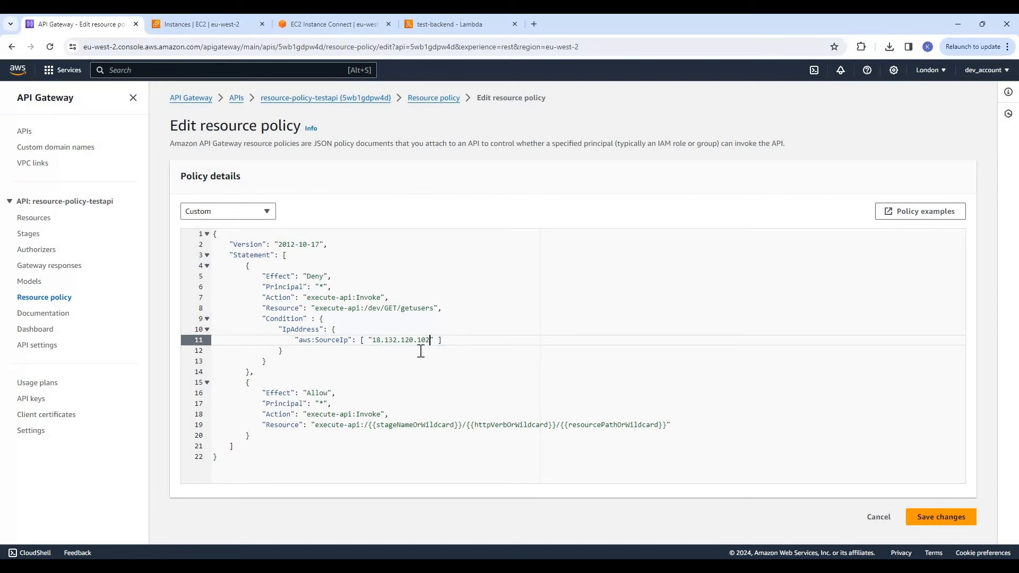
# Copy the Deny statement's Resource value, execute-api:/dev/GET/getusers, over the placeholder Resource in the Allow statement
pyautogui.hotkey('ctrl', 'End')
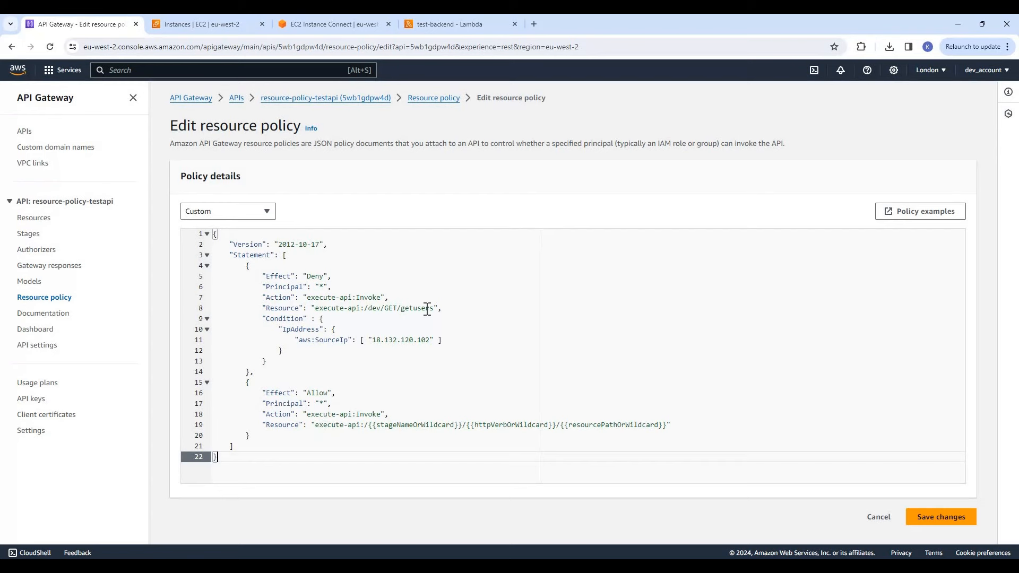
pyautogui.moveTo(315, 309); pyautogui.dragTo(433, 310)
pyautogui.hotkey('ctrl', 'c')
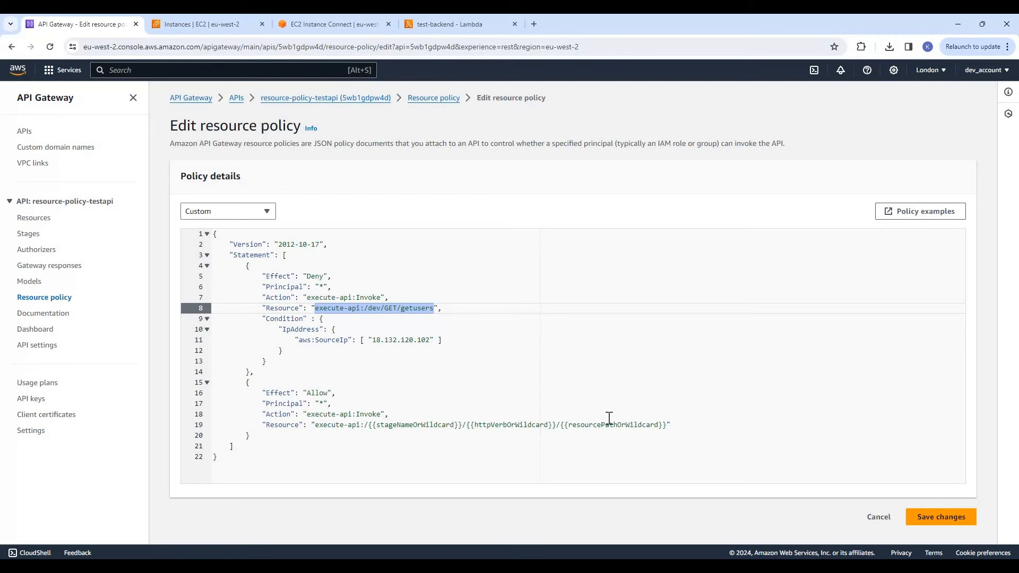
pyautogui.moveTo(316, 425); pyautogui.dragTo(667, 425)
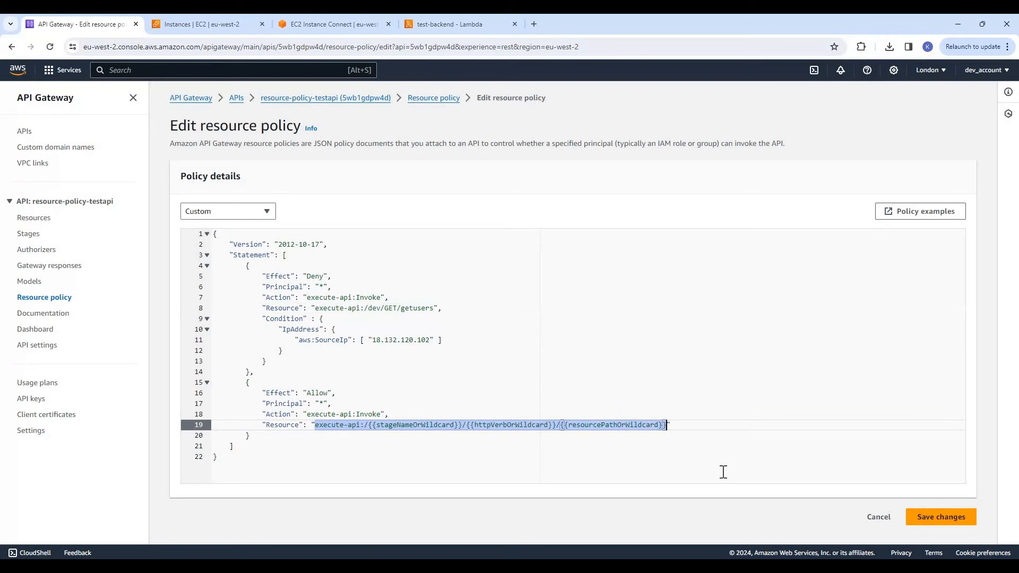
pyautogui.hotkey('ctrl', 'v')
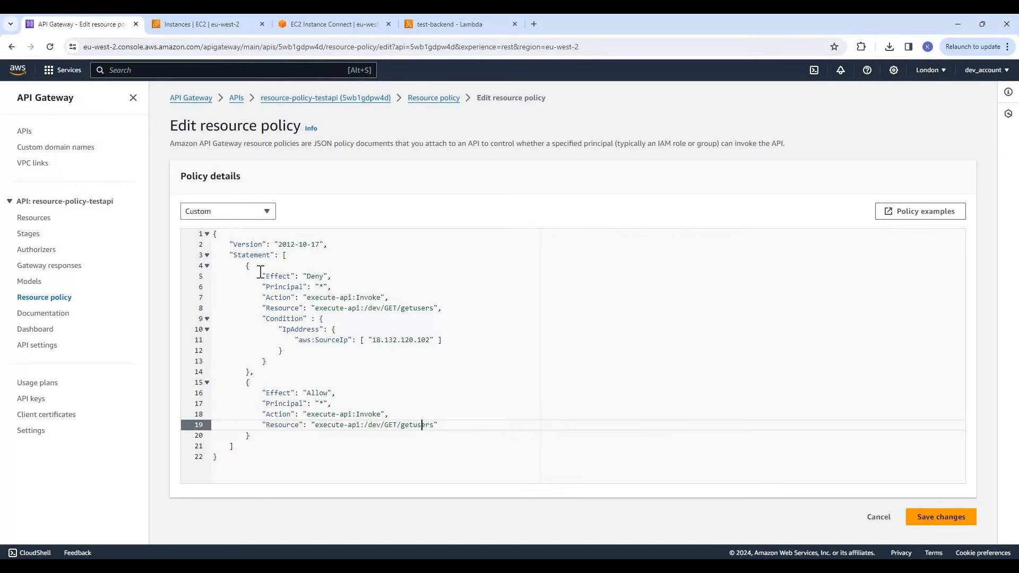
# Review the Deny and Allow statements of the policy, checking their effects, actions, resources and source IP condition
pyautogui.doubleClick(316, 276)
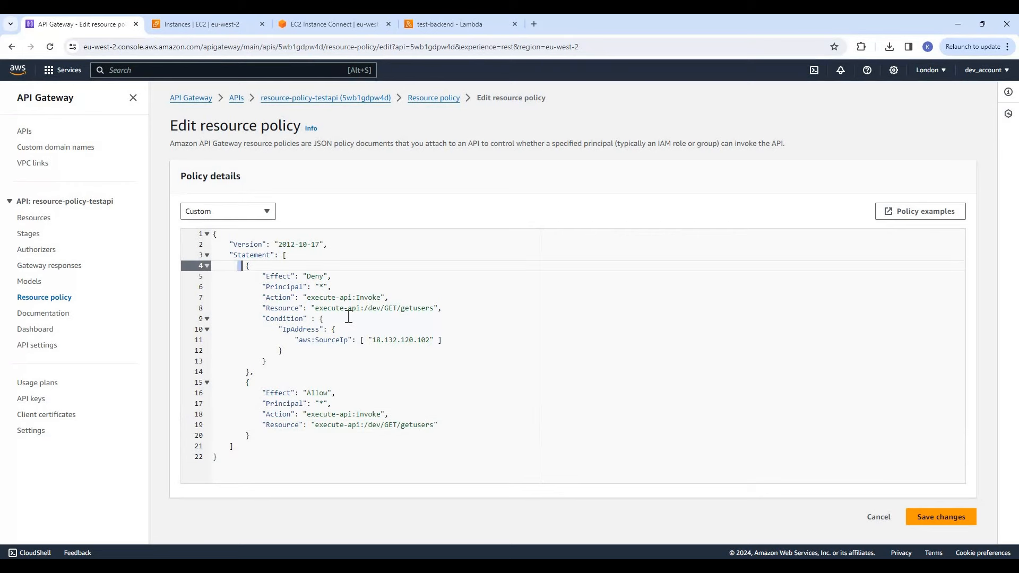
pyautogui.click(256, 372)
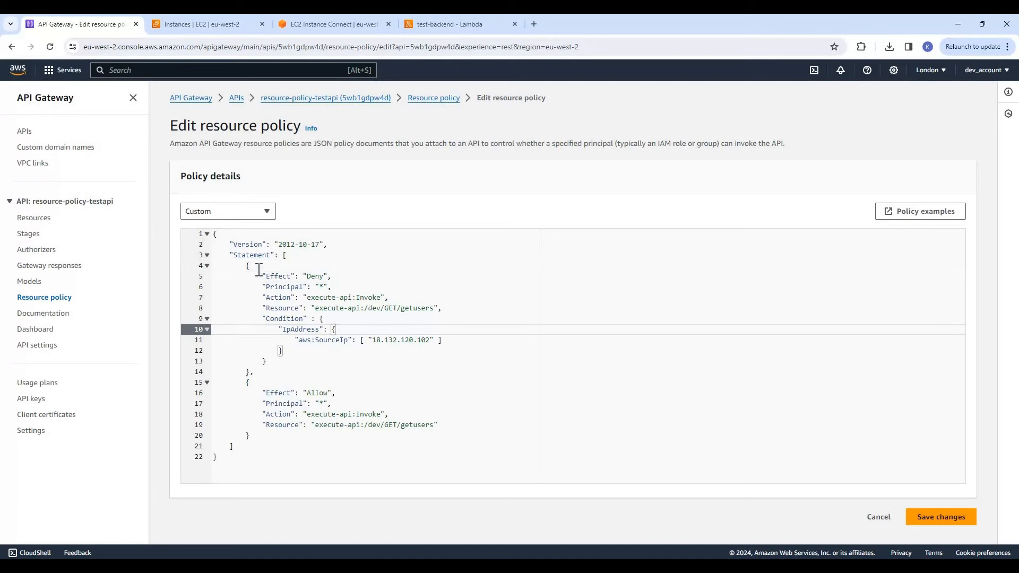
pyautogui.keyDown('shift'); pyautogui.click(270, 297); pyautogui.keyUp('shift')
pyautogui.keyDown('shift'); pyautogui.click(245, 266); pyautogui.keyUp('shift')
pyautogui.click(247, 382)
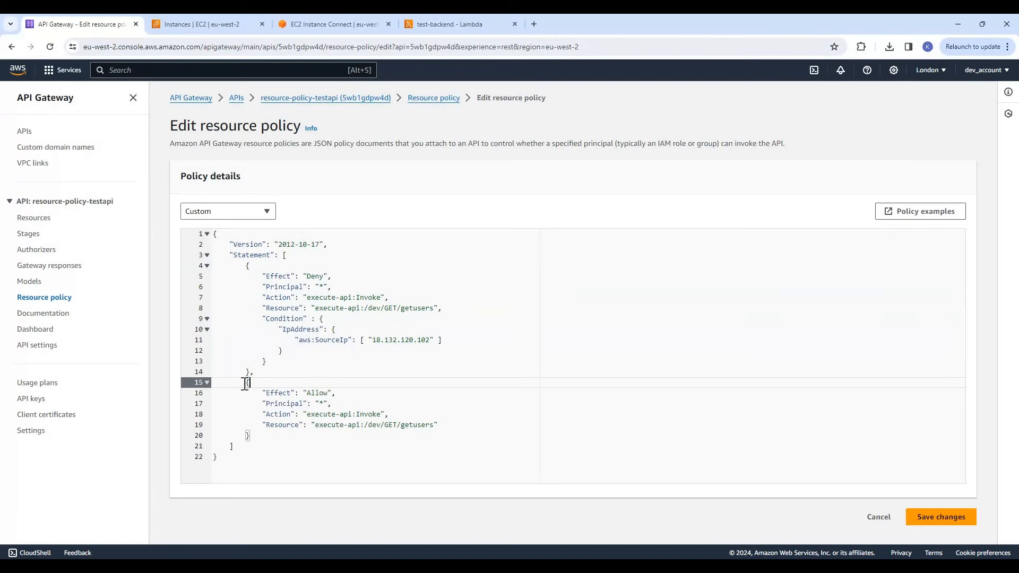
pyautogui.doubleClick(312, 393)
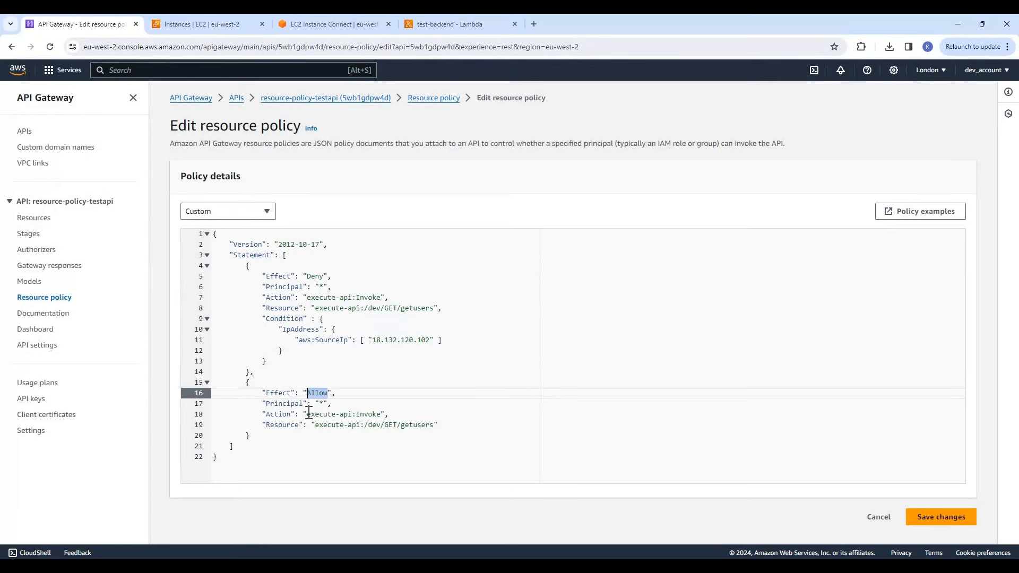
pyautogui.doubleClick(345, 413)
pyautogui.press('Up')
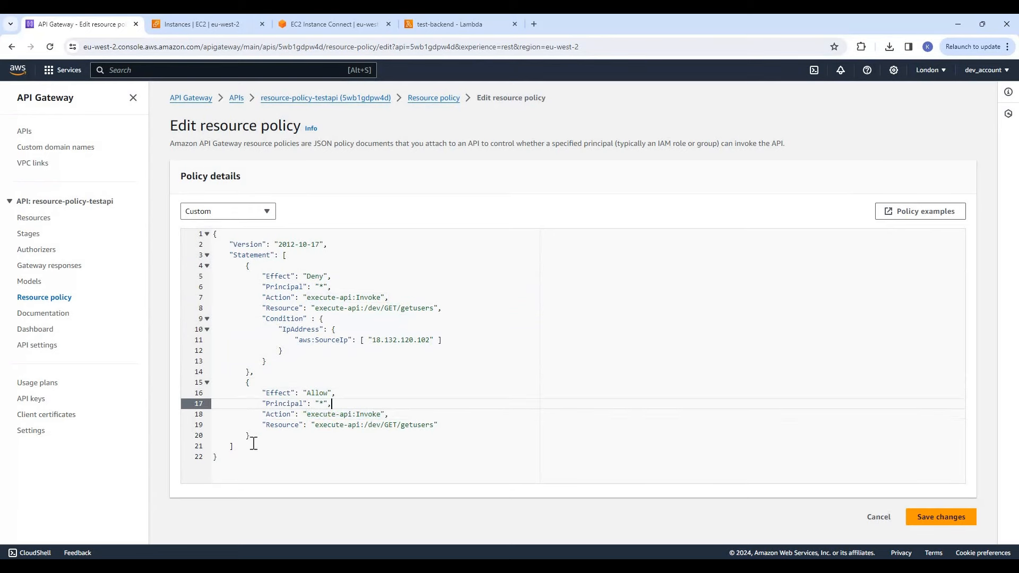
pyautogui.press('Down')
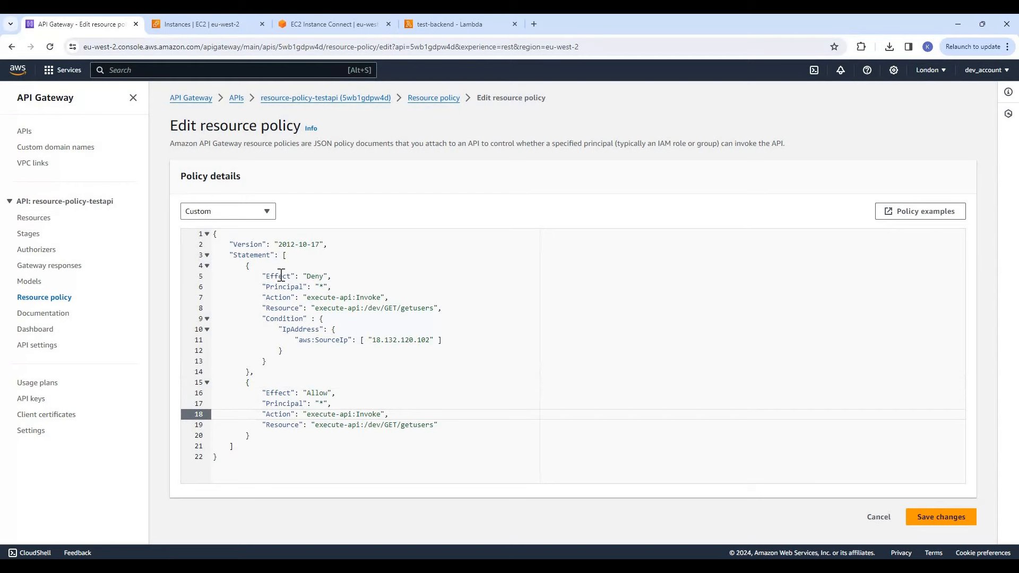
pyautogui.doubleClick(316, 276)
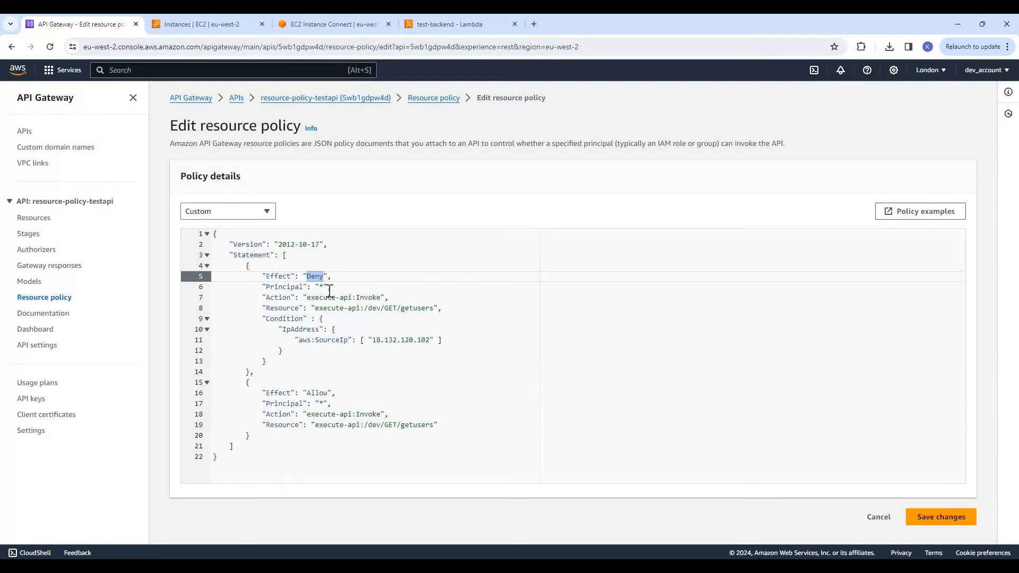
pyautogui.click(307, 308)
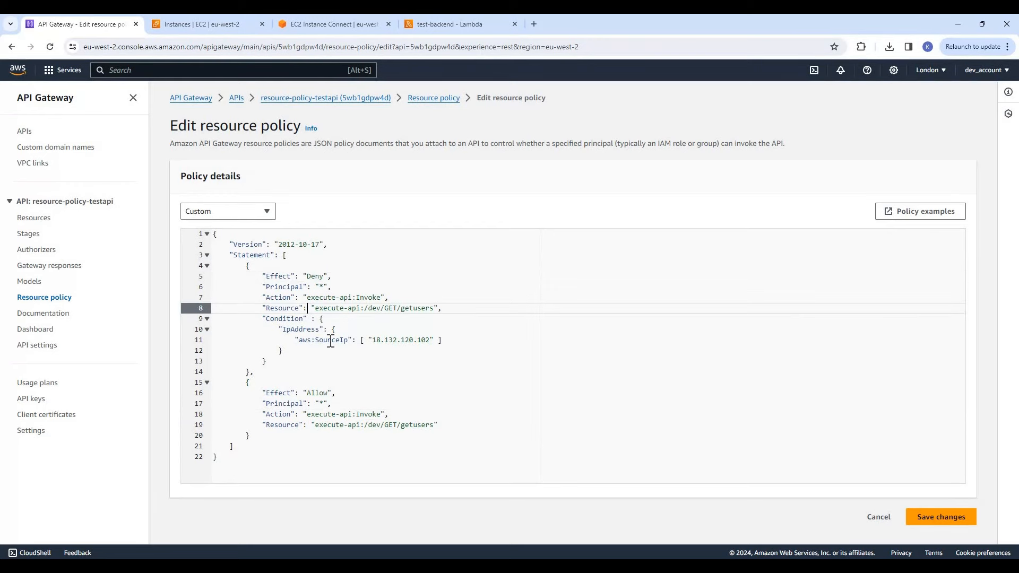
pyautogui.click(406, 340)
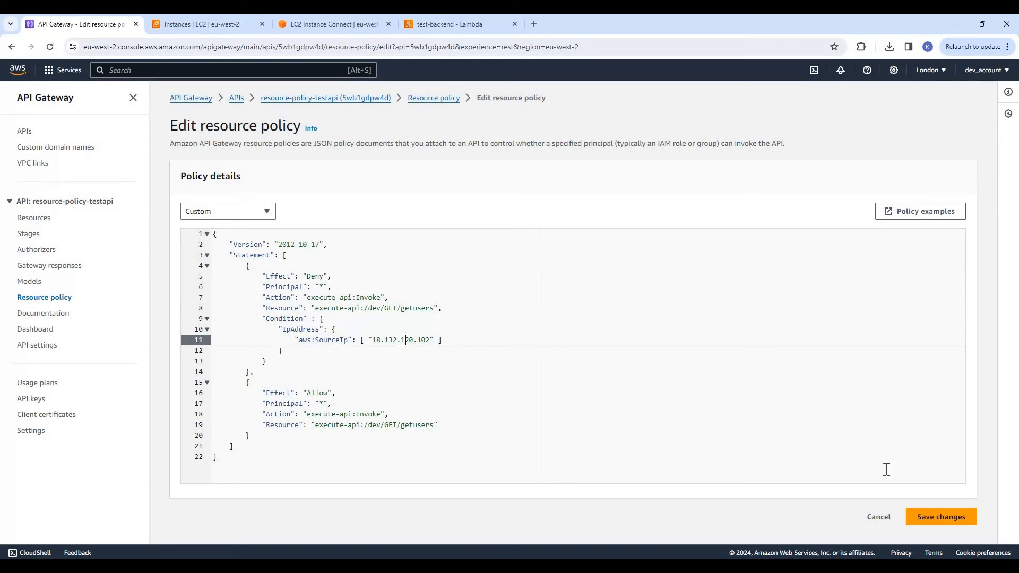
# Save the resource policy and deploy resource-policy-testapi to the dev stage
pyautogui.click(943, 523)
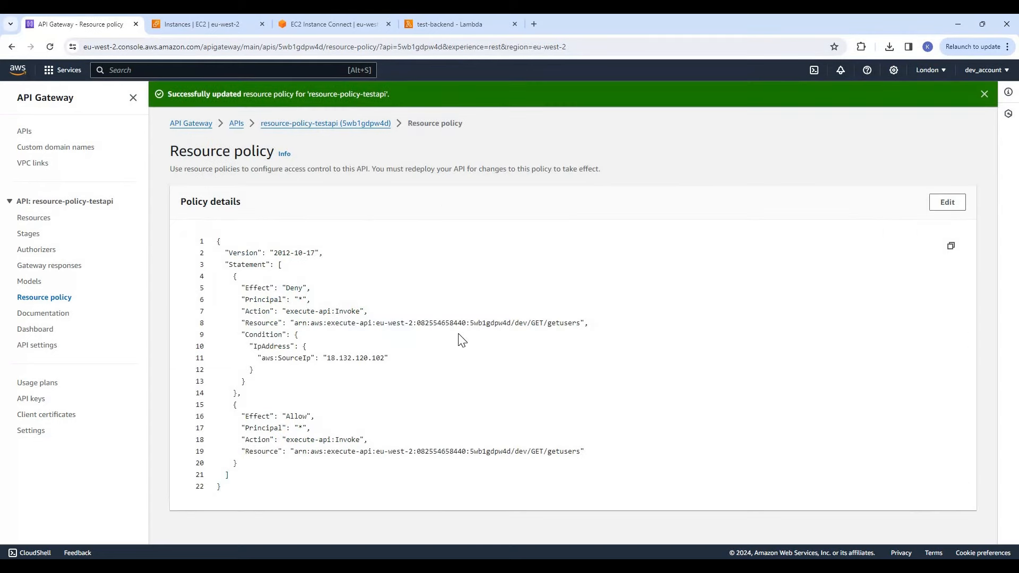
pyautogui.click(312, 128)
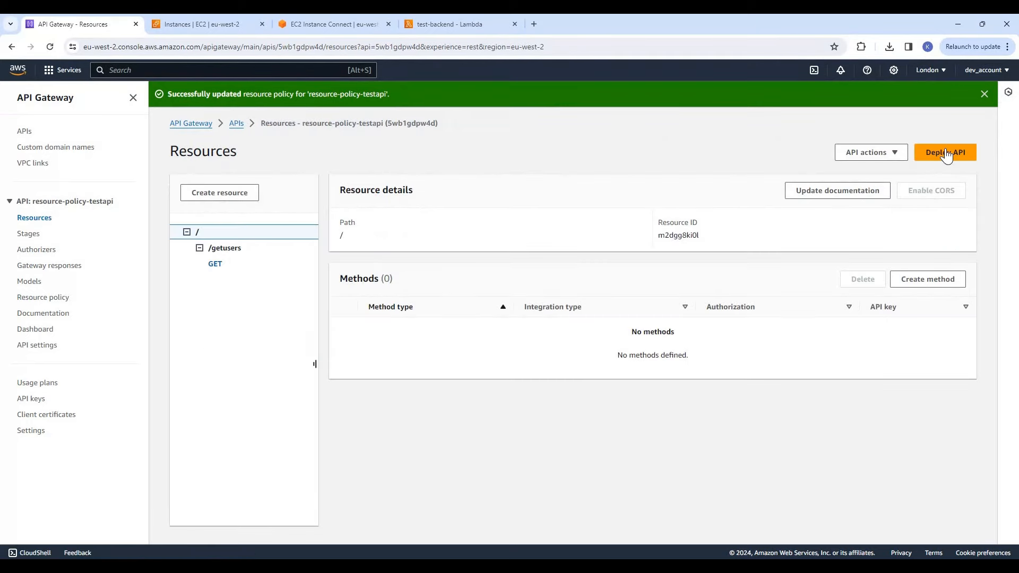
pyautogui.click(946, 155)
pyautogui.click(466, 308)
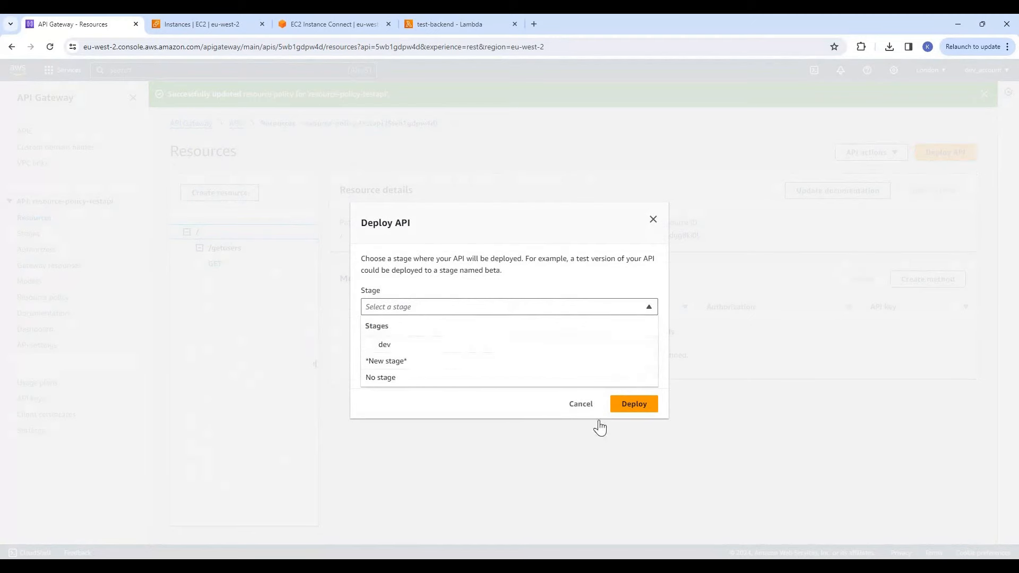
pyautogui.press('Down')
pyautogui.press('Return')
pyautogui.click(634, 404)
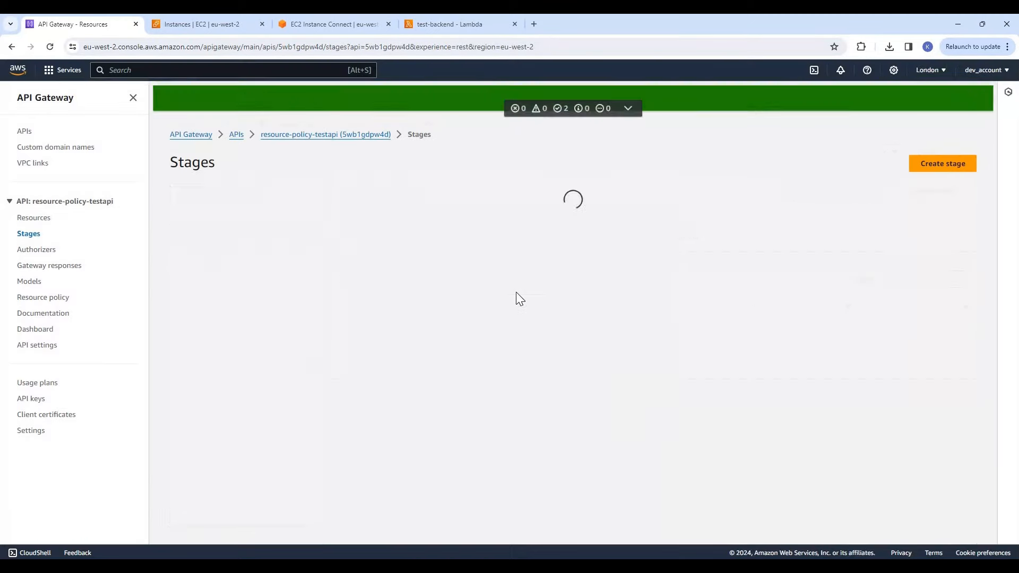
pyautogui.click(976, 95)
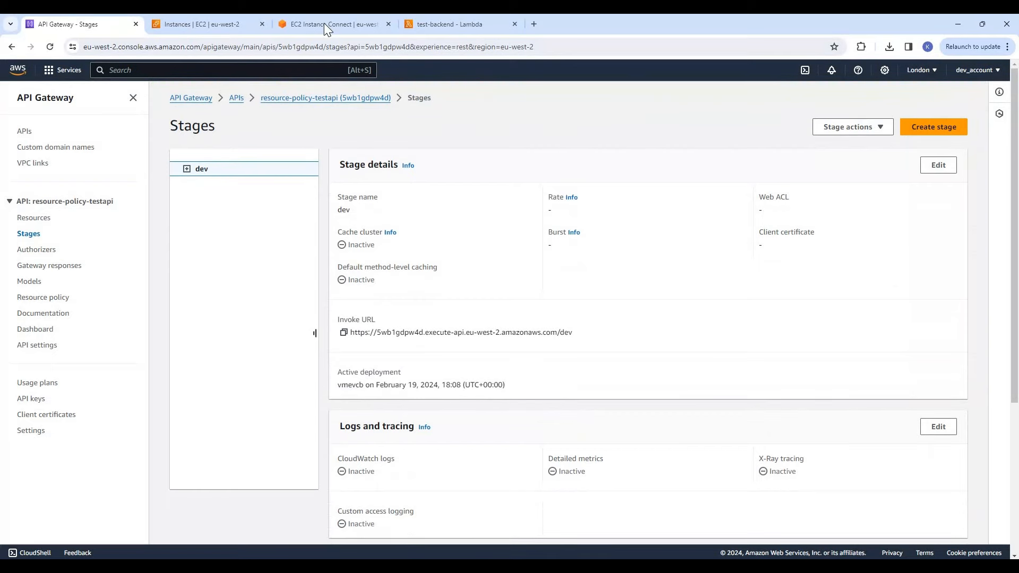
# Switch to the EC2 Instance Connect session of test-instance and clear its terminal screen
pyautogui.click(323, 23)
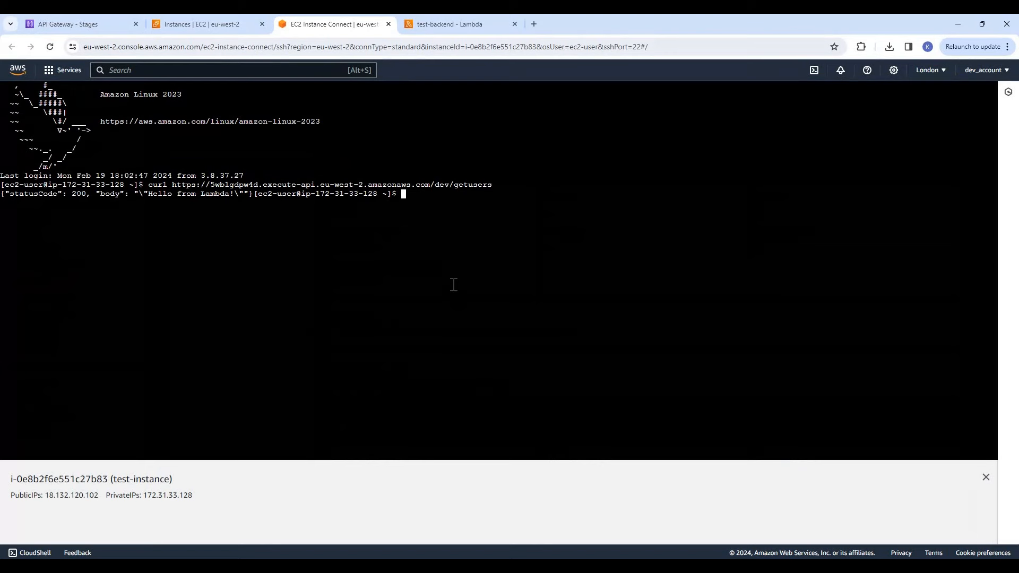
pyautogui.write('cls')
pyautogui.press('Return')
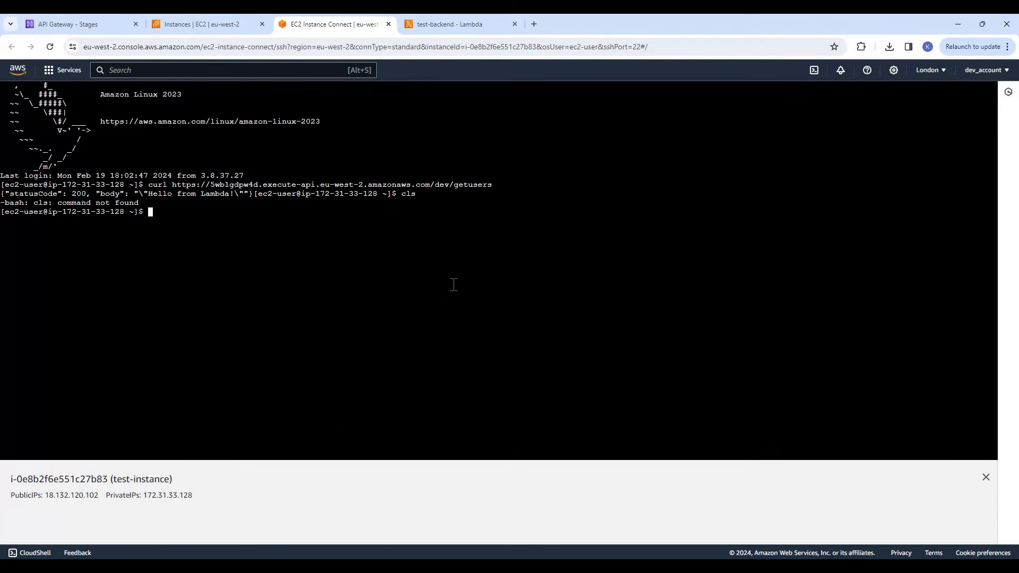
pyautogui.write('clear')
pyautogui.press('Return')
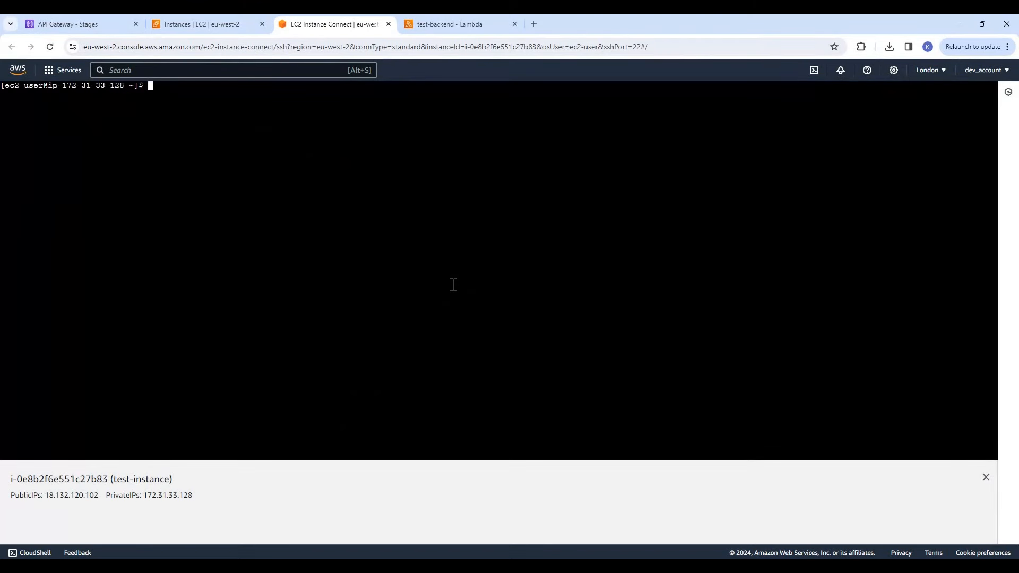
pyautogui.press('Up')
pyautogui.press('Up')
pyautogui.press('Up')
pyautogui.press('Return')
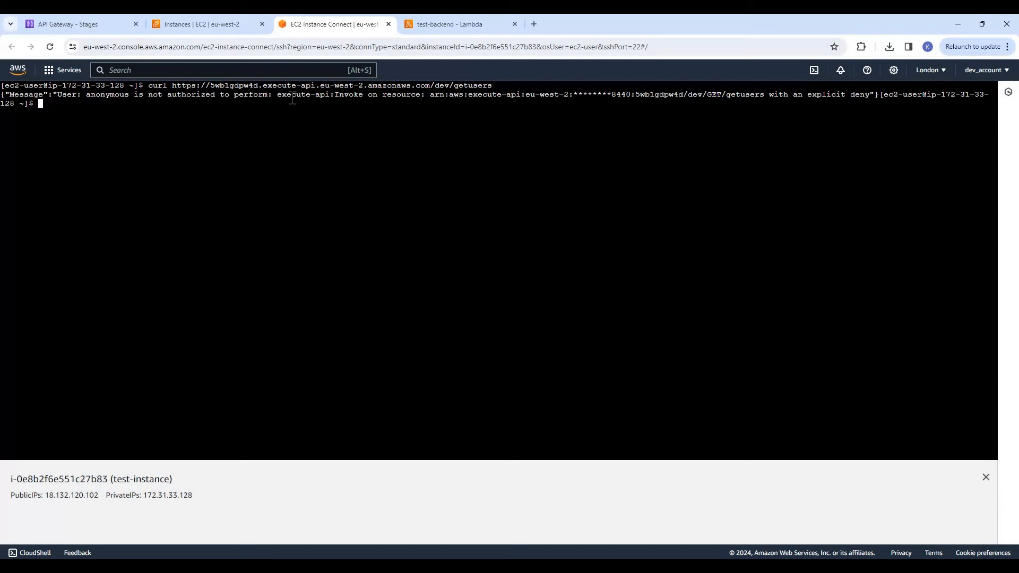
pyautogui.moveTo(365, 98); pyautogui.dragTo(287, 97)
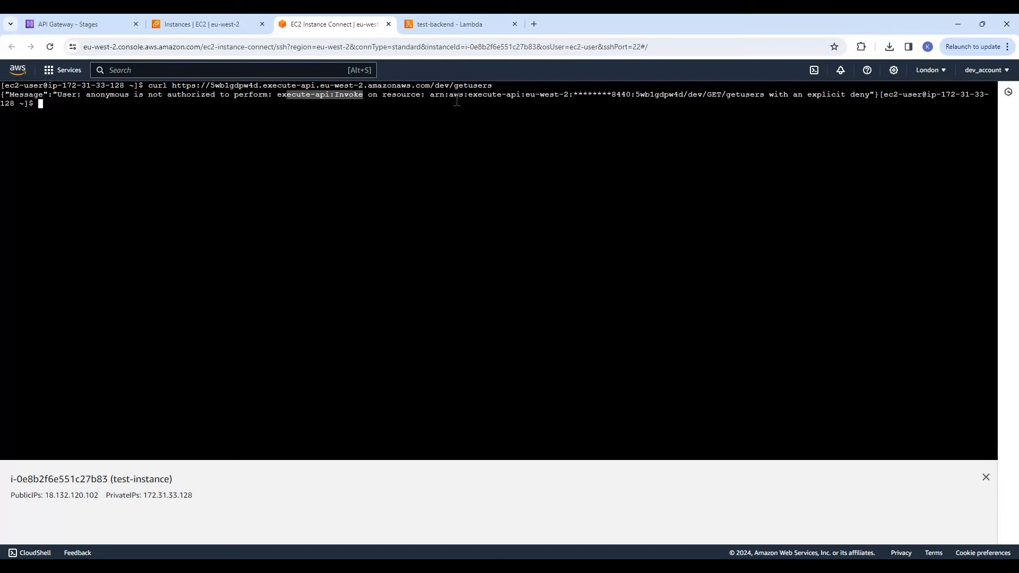
pyautogui.moveTo(709, 98); pyautogui.dragTo(766, 97)
pyautogui.click(825, 97)
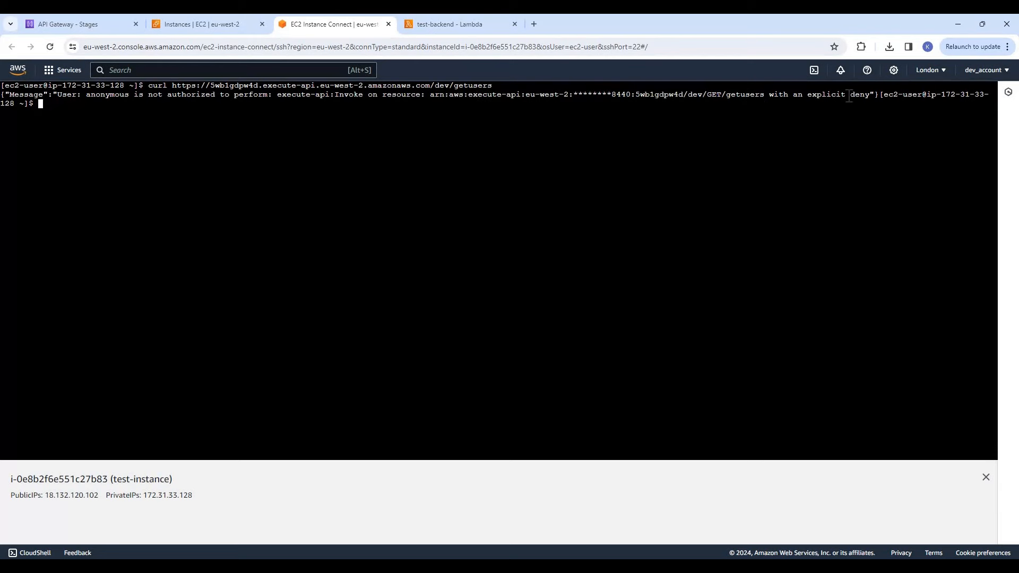
pyautogui.moveTo(875, 97); pyautogui.dragTo(53, 98)
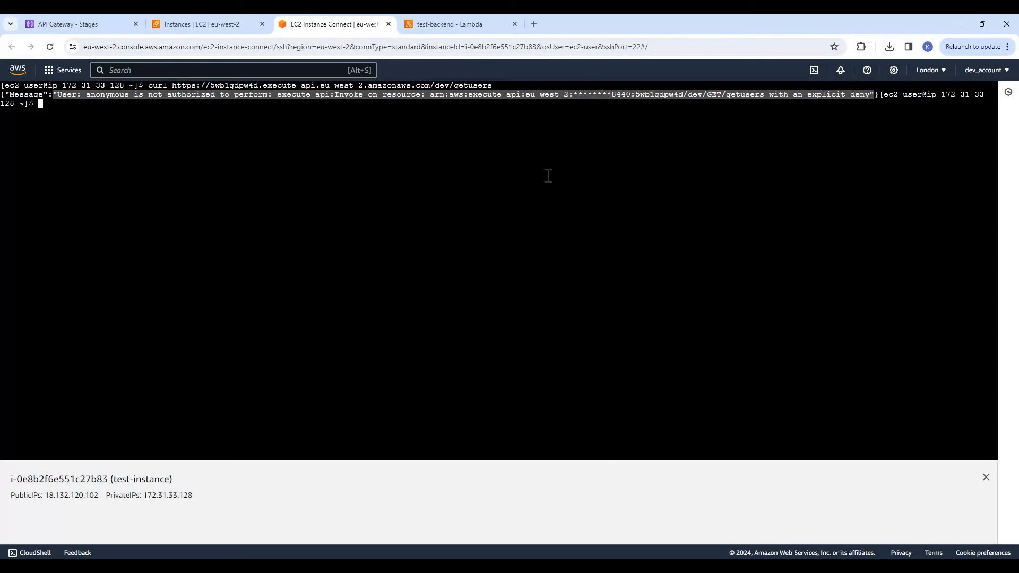